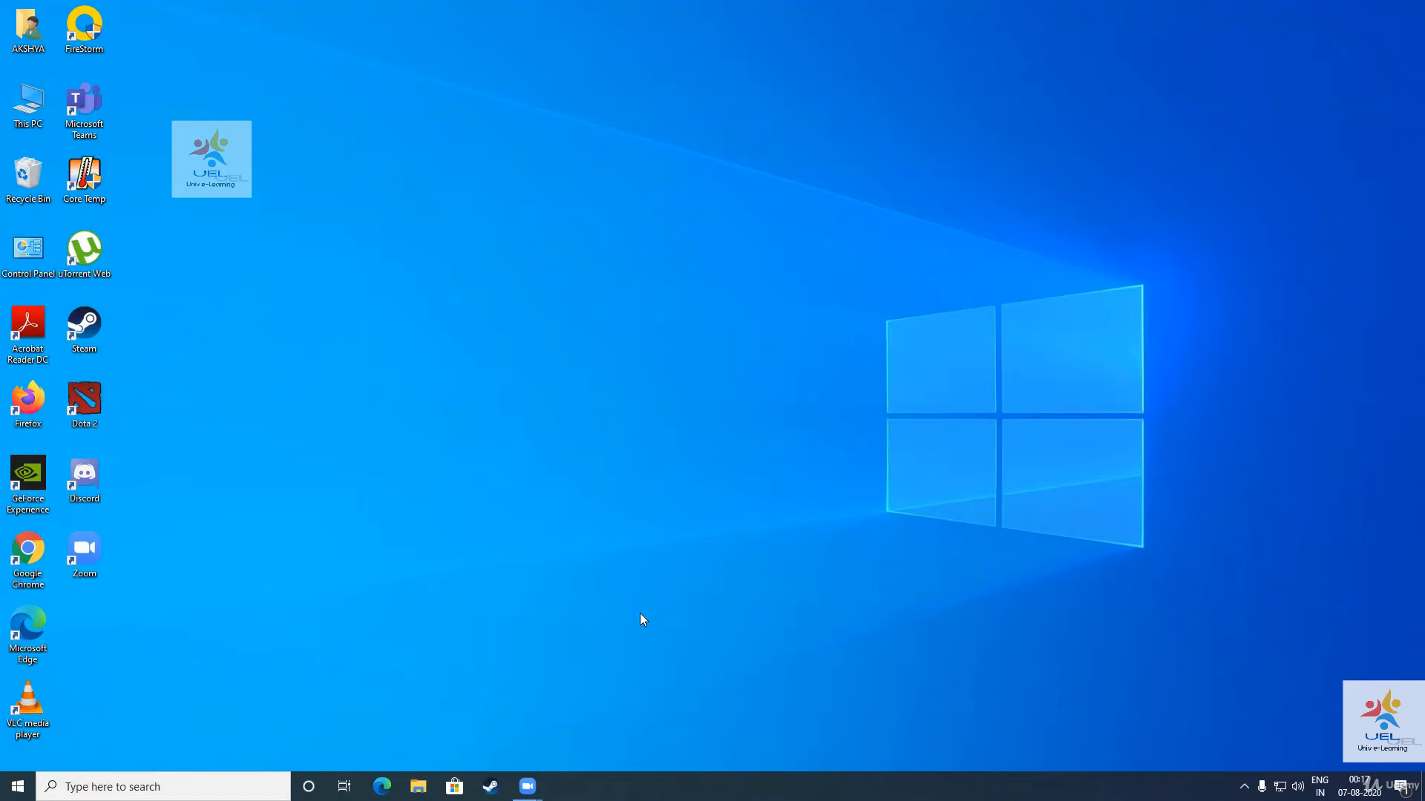
Open Google Chrome, search for "aws cli download", and open the guide to installing AWS CLI version 2 on Windows.
double_click(32, 568)
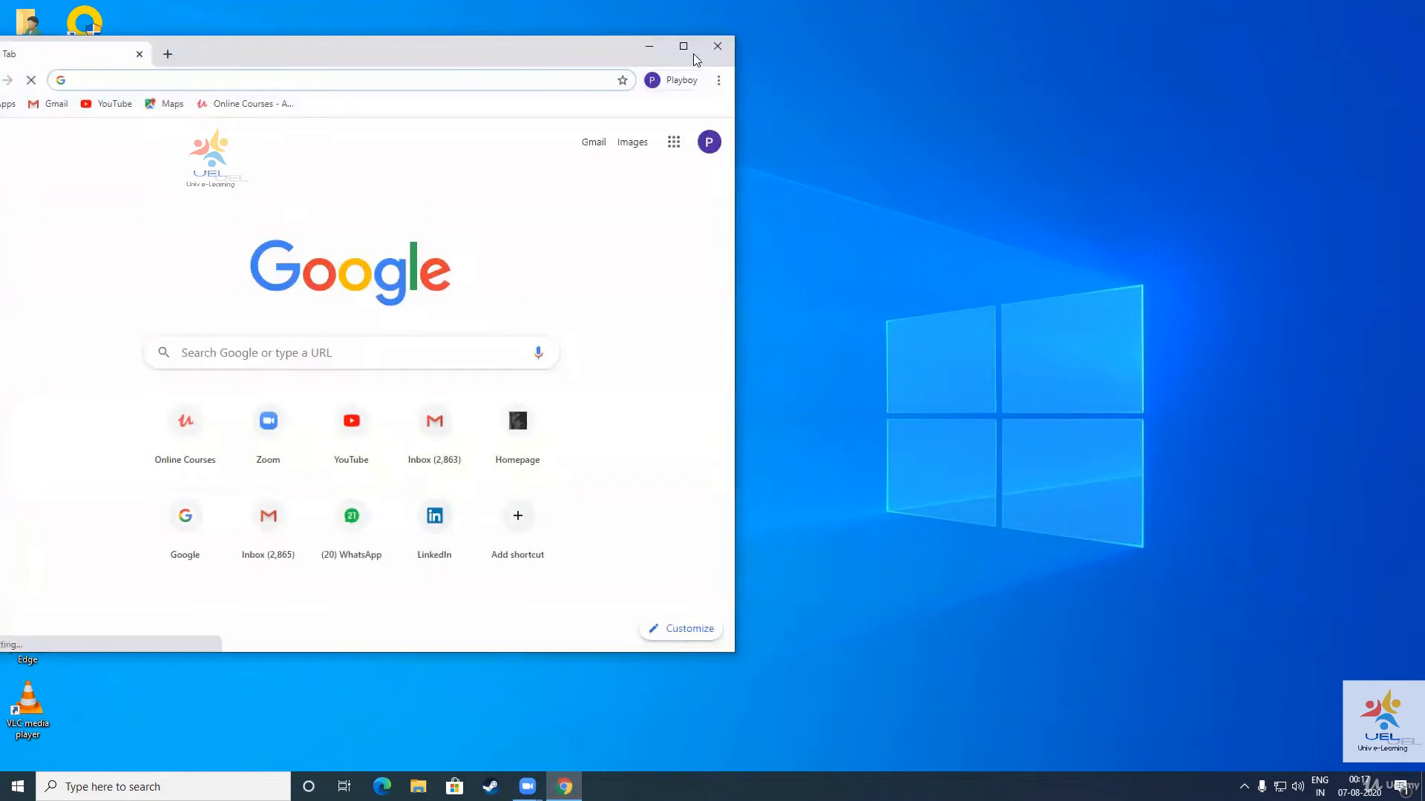
click(683, 46)
click(348, 37)
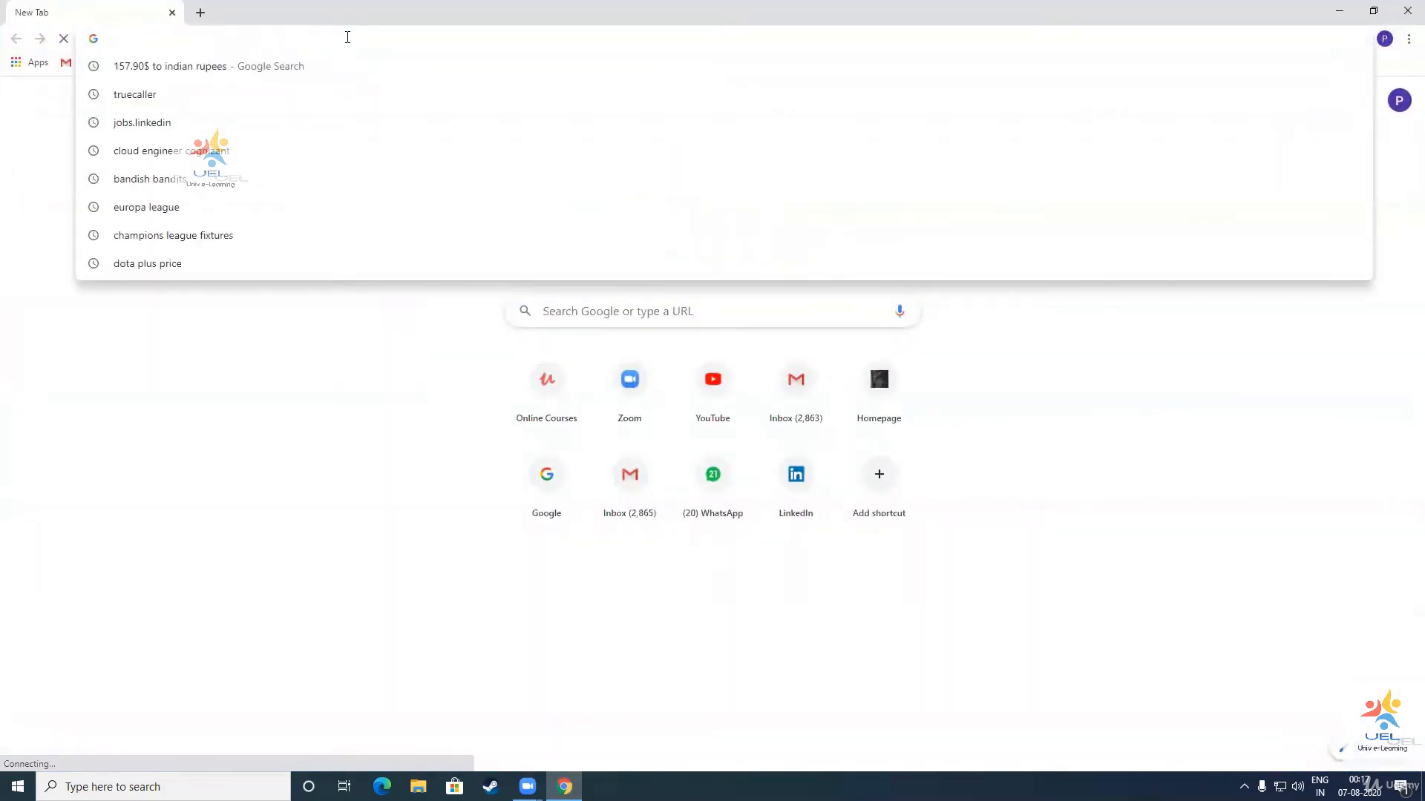
text(aws cl)
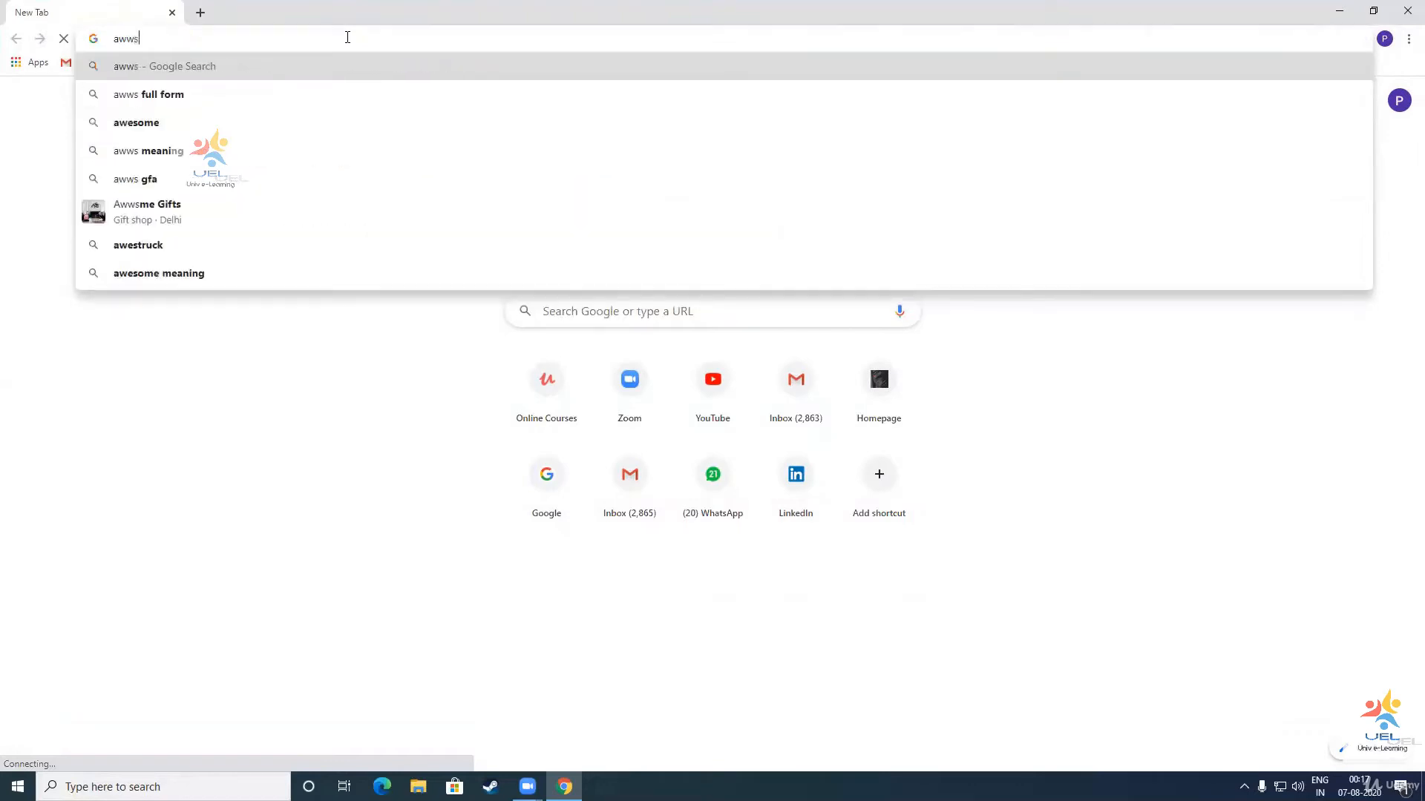
text(i download)
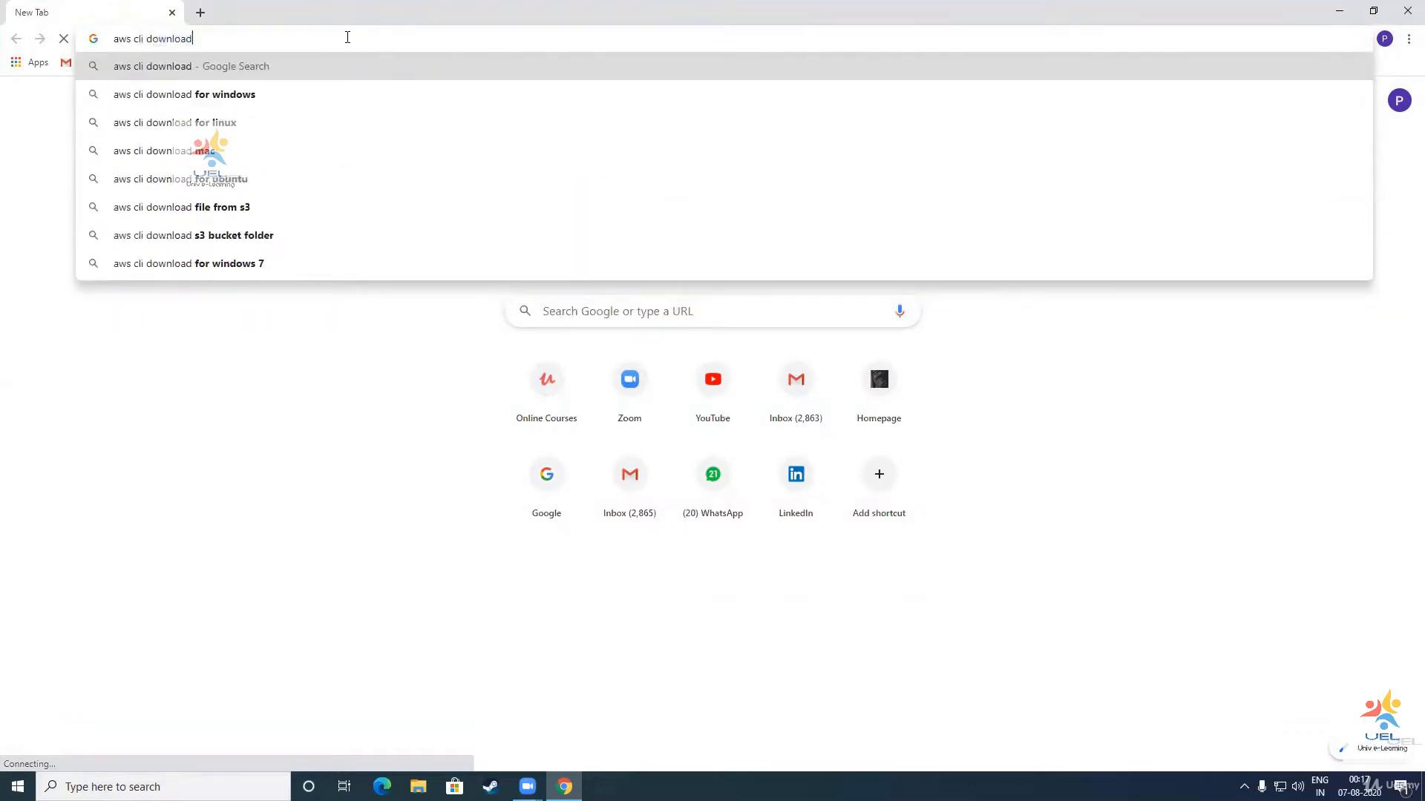
key(Return)
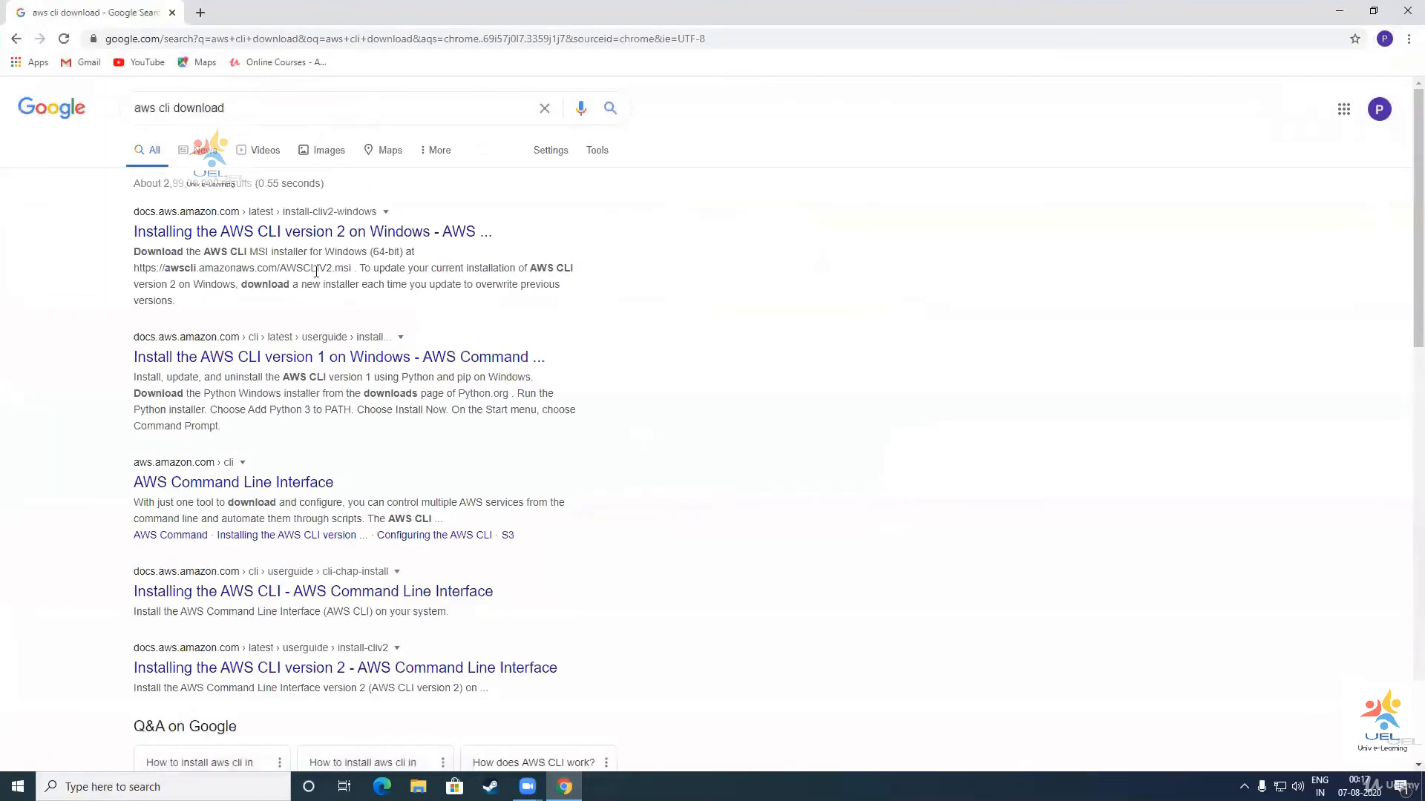
click(292, 235)
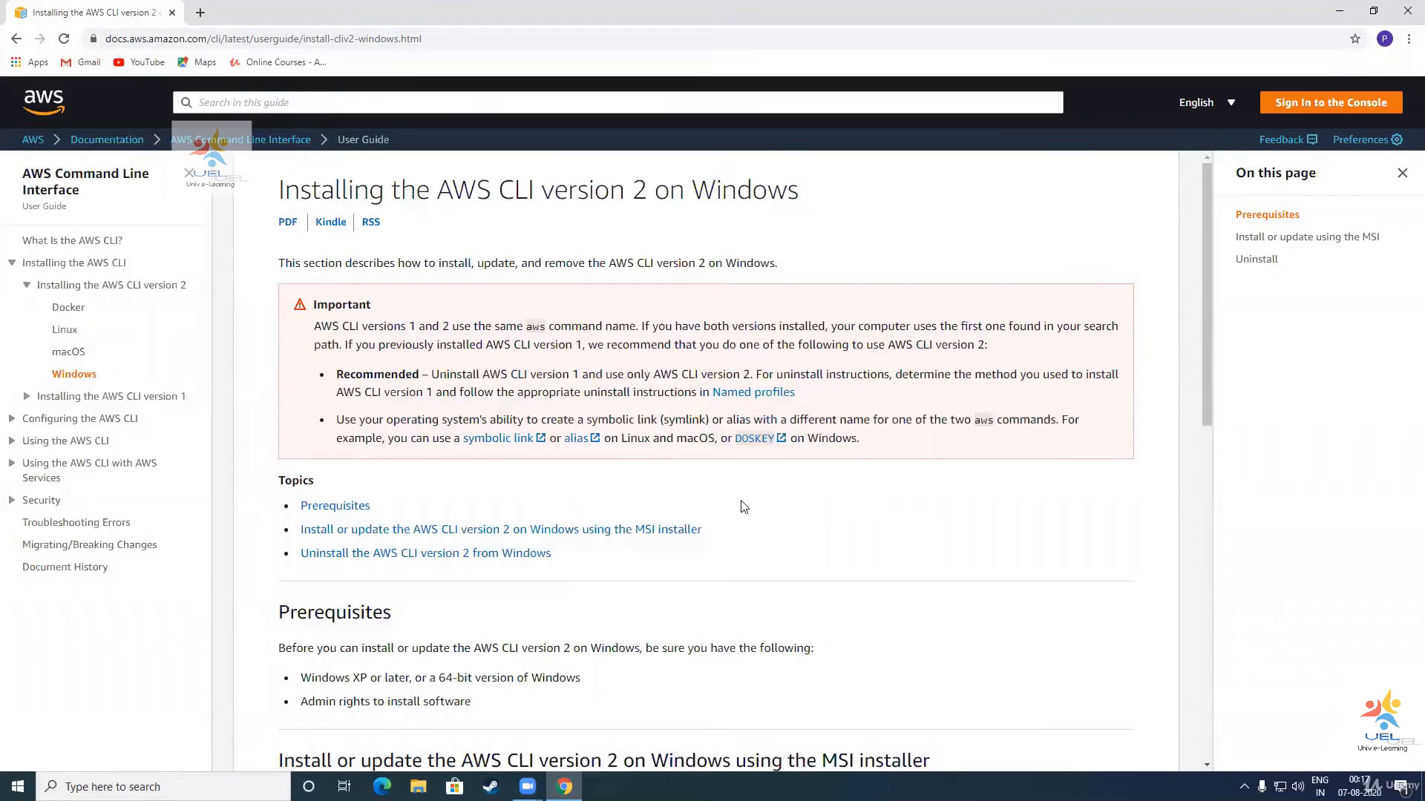
Download the 64-bit Windows installer AWSCLIV2.msi from the guide and launch it.
scroll(744, 507, down, 3)
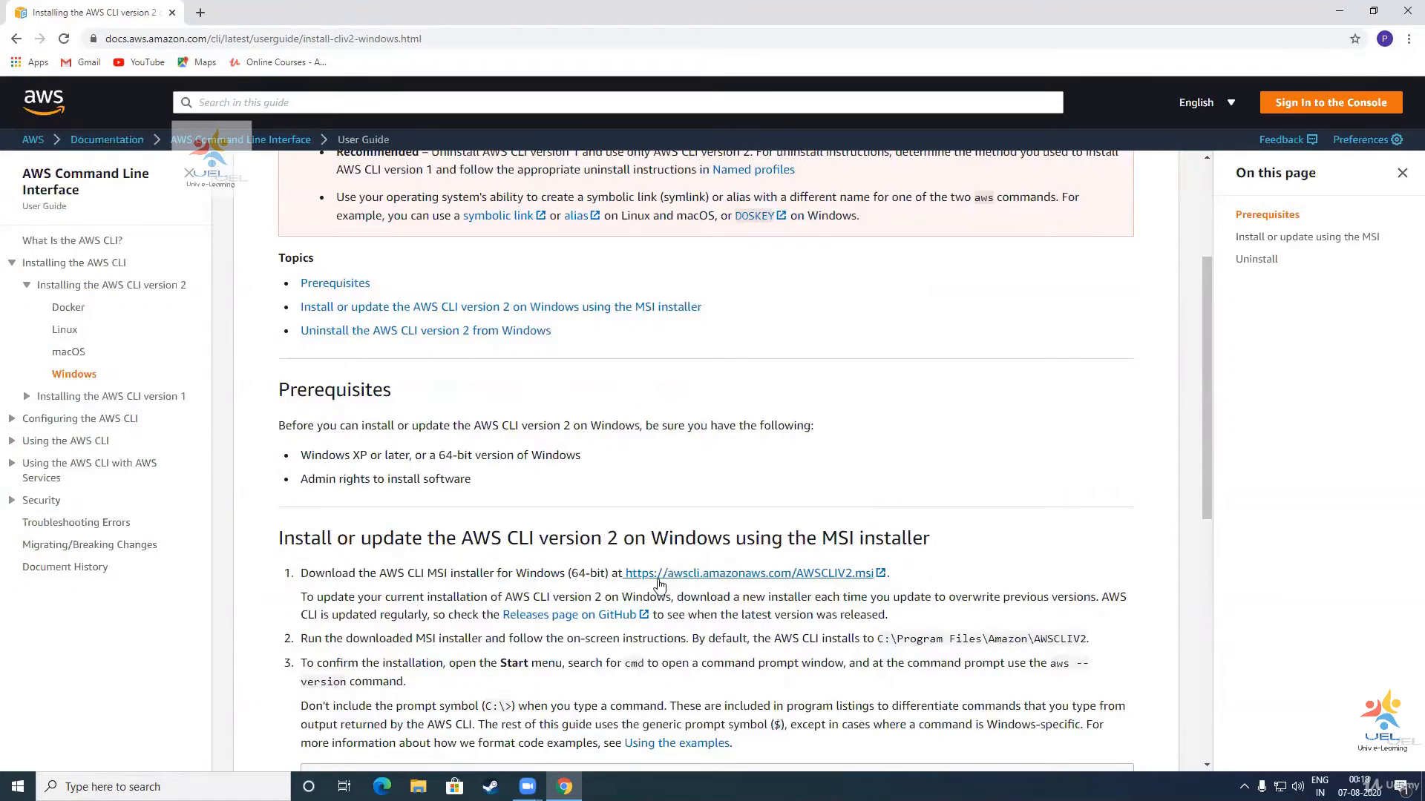
click(696, 576)
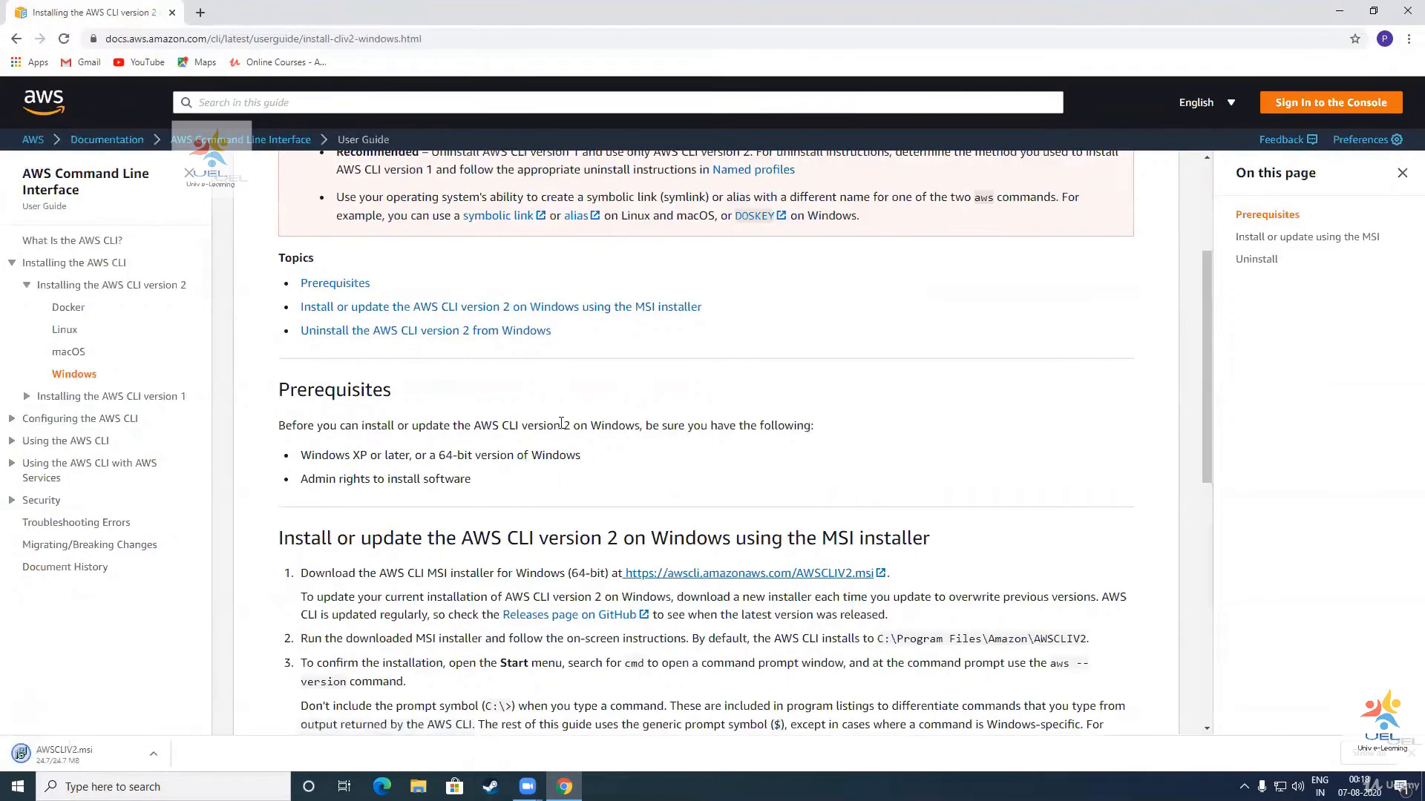
click(72, 756)
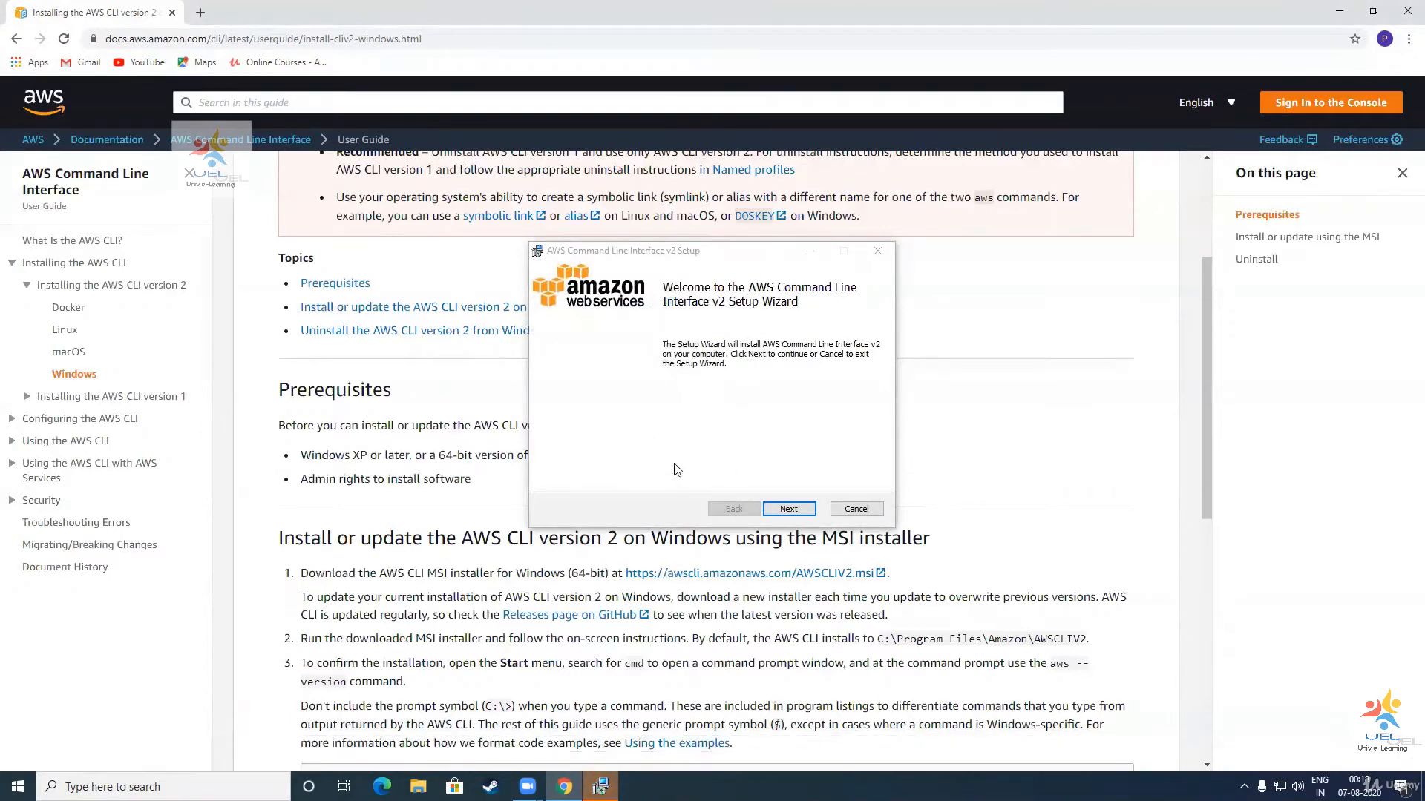
Accept the license agreement, install AWS Command Line Interface v2 with the default settings, and finish the setup wizard.
click(755, 427)
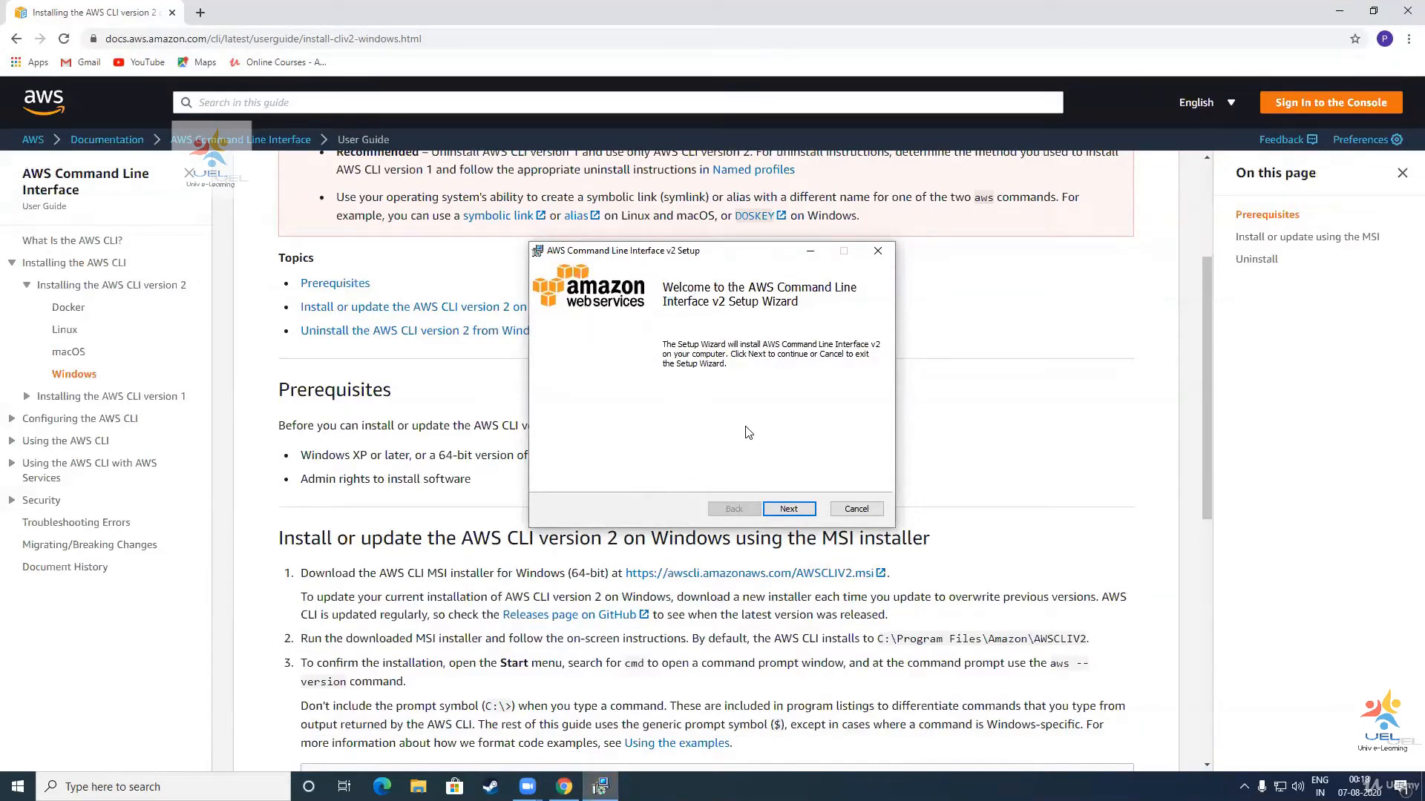
click(781, 508)
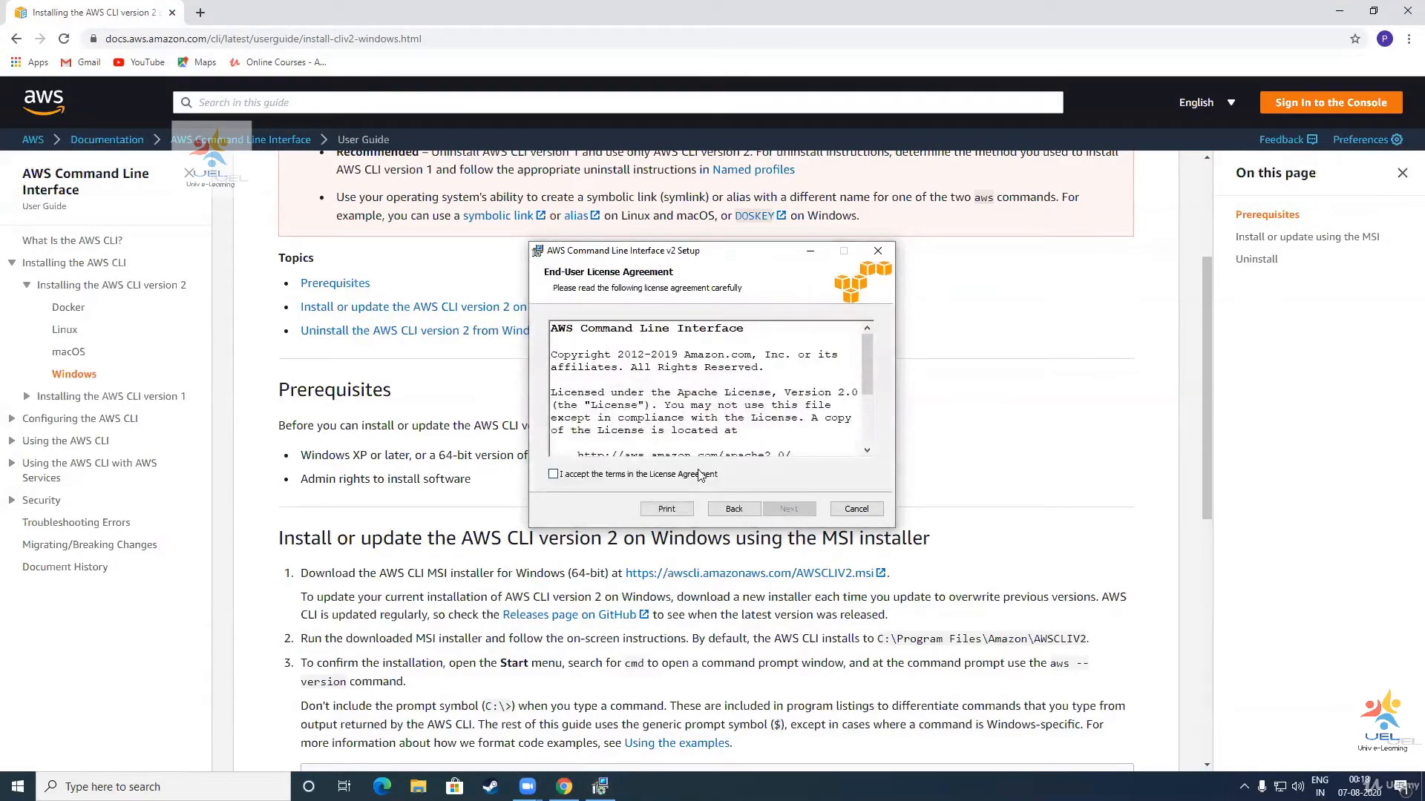
click(700, 475)
click(798, 509)
click(800, 510)
click(793, 509)
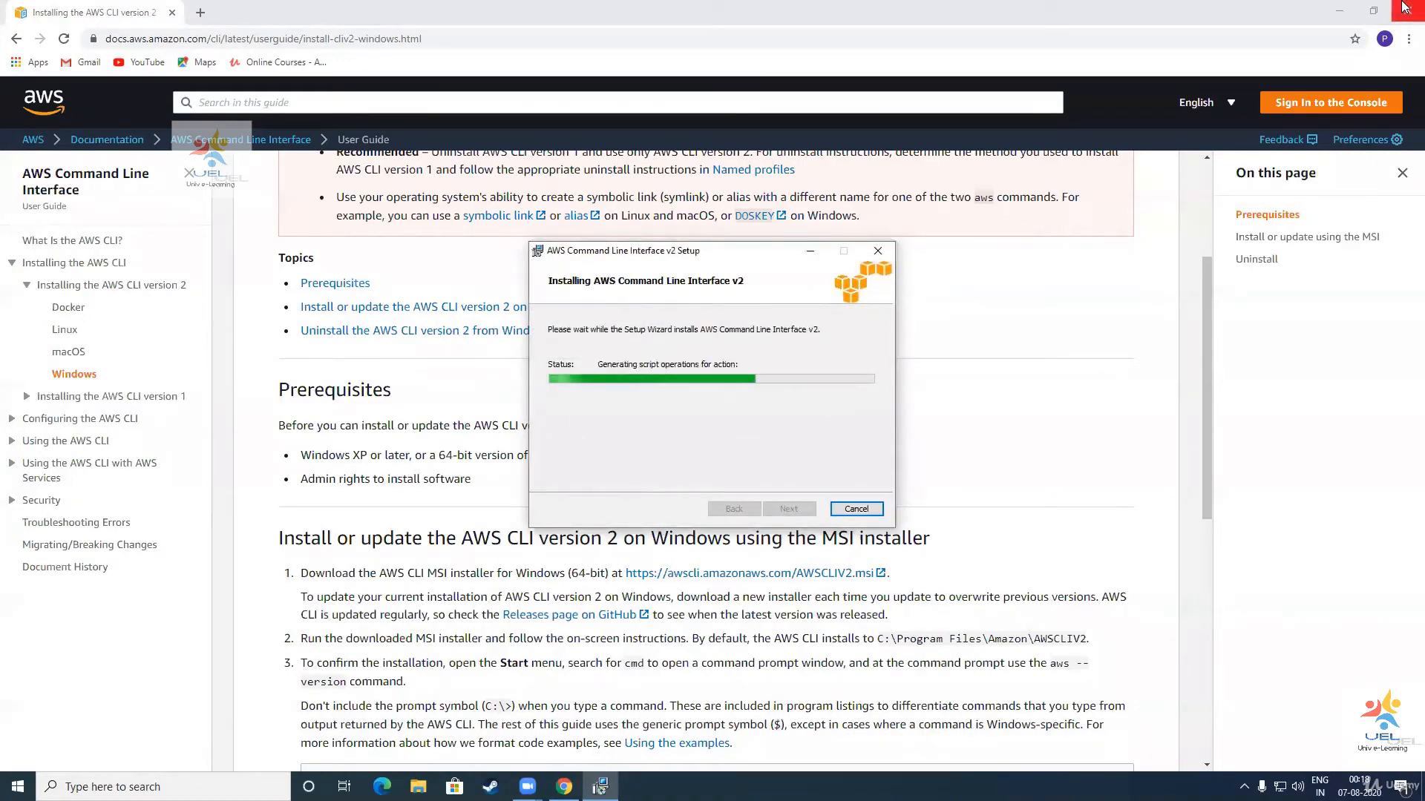
click(1344, 8)
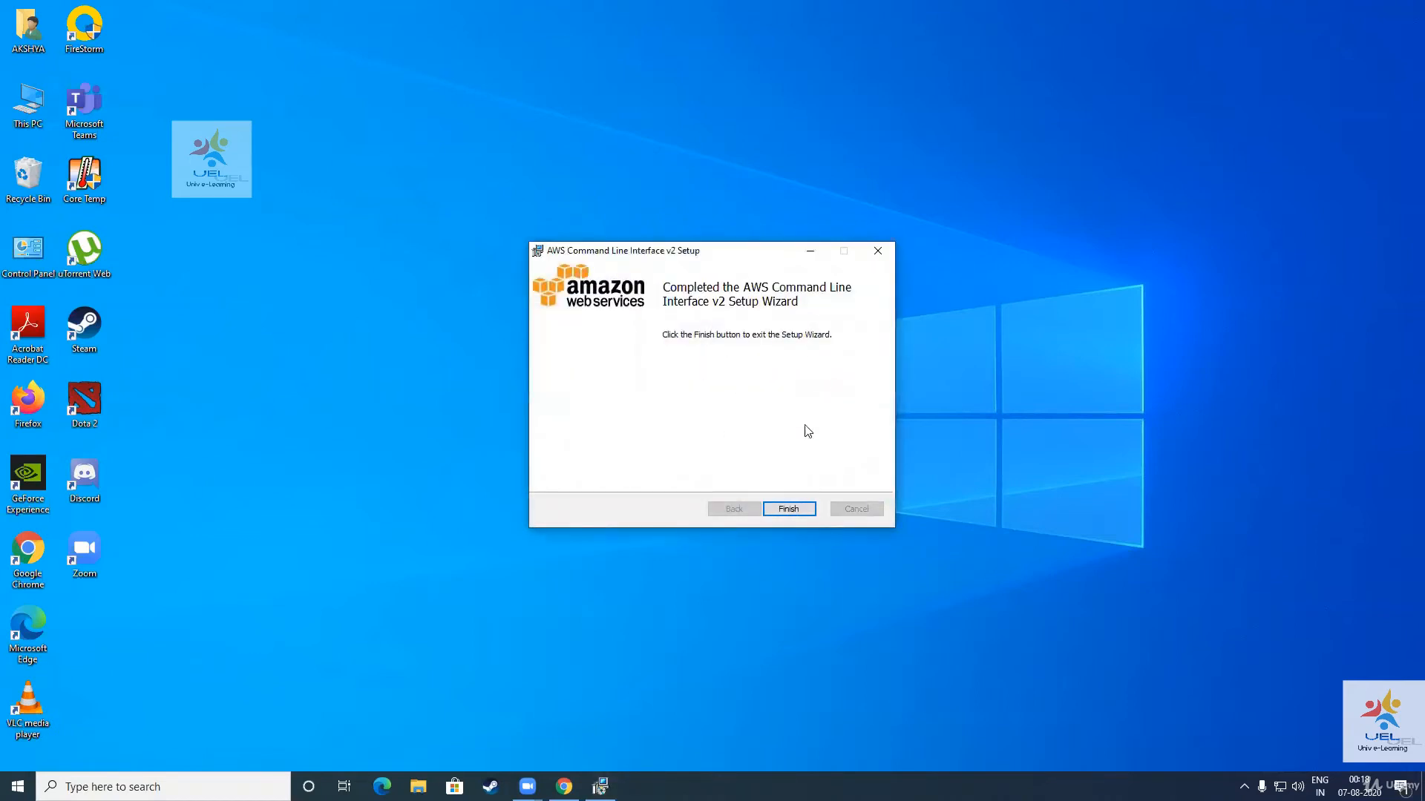
click(789, 511)
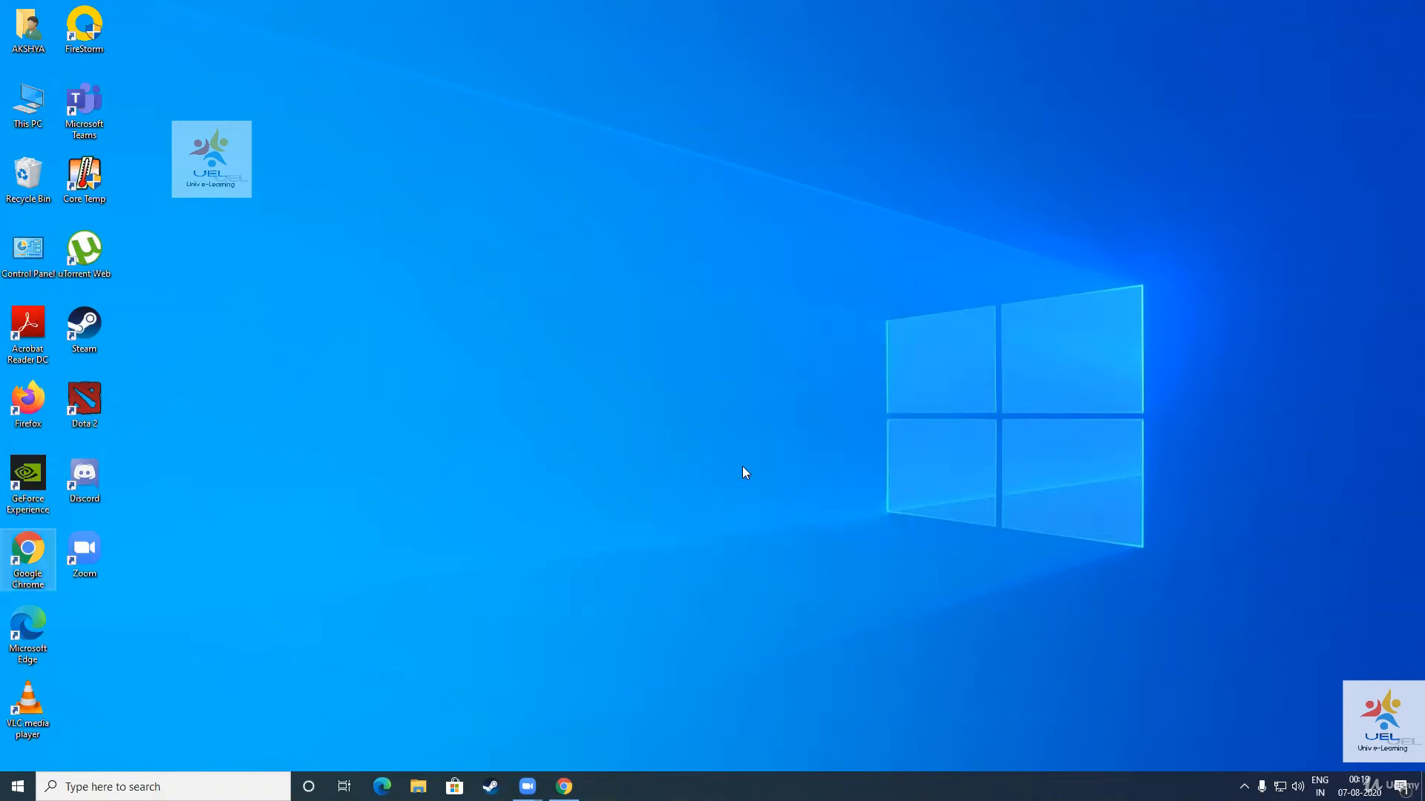
Open Command Prompt and check the installed AWS CLI version with "aws --version".
key(super)
text(comm)
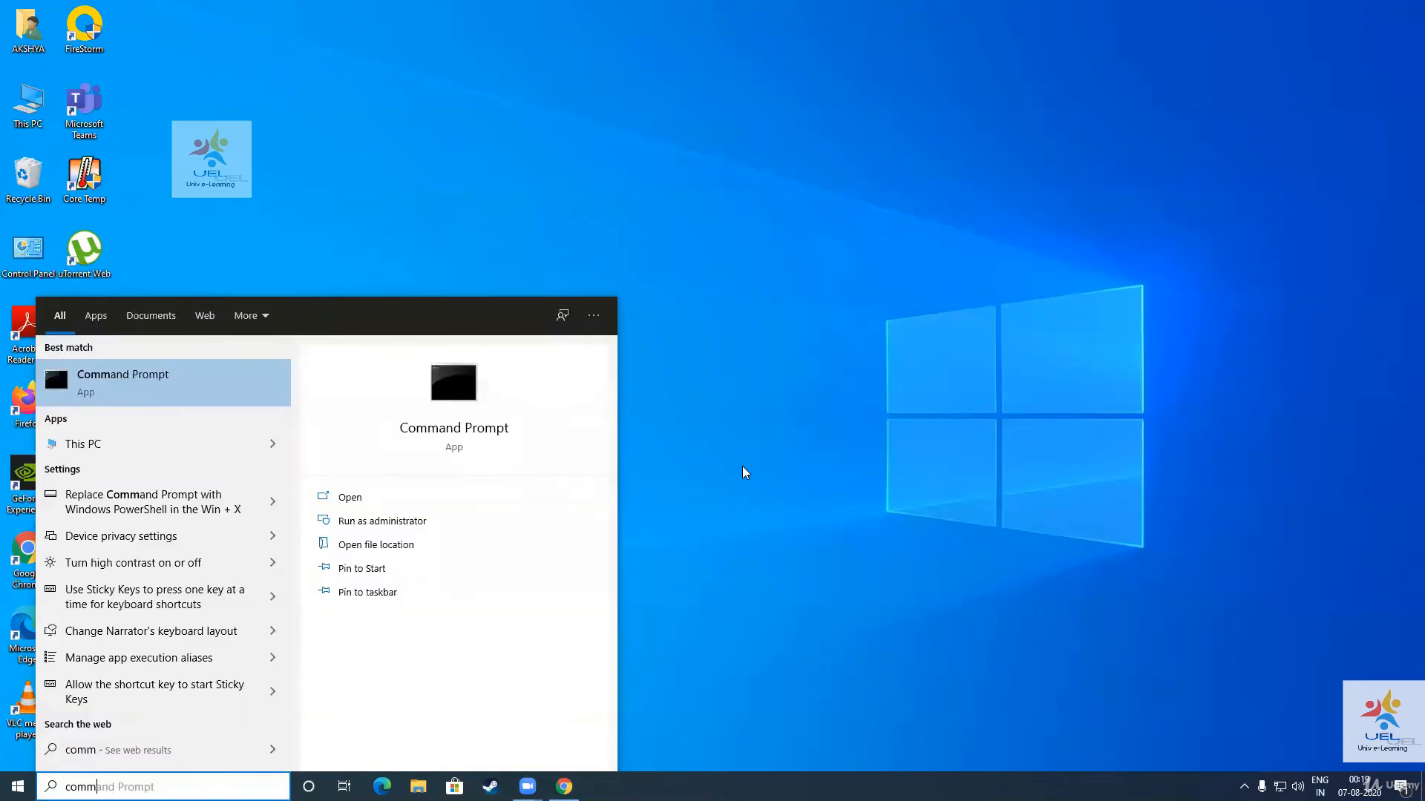
key(Return)
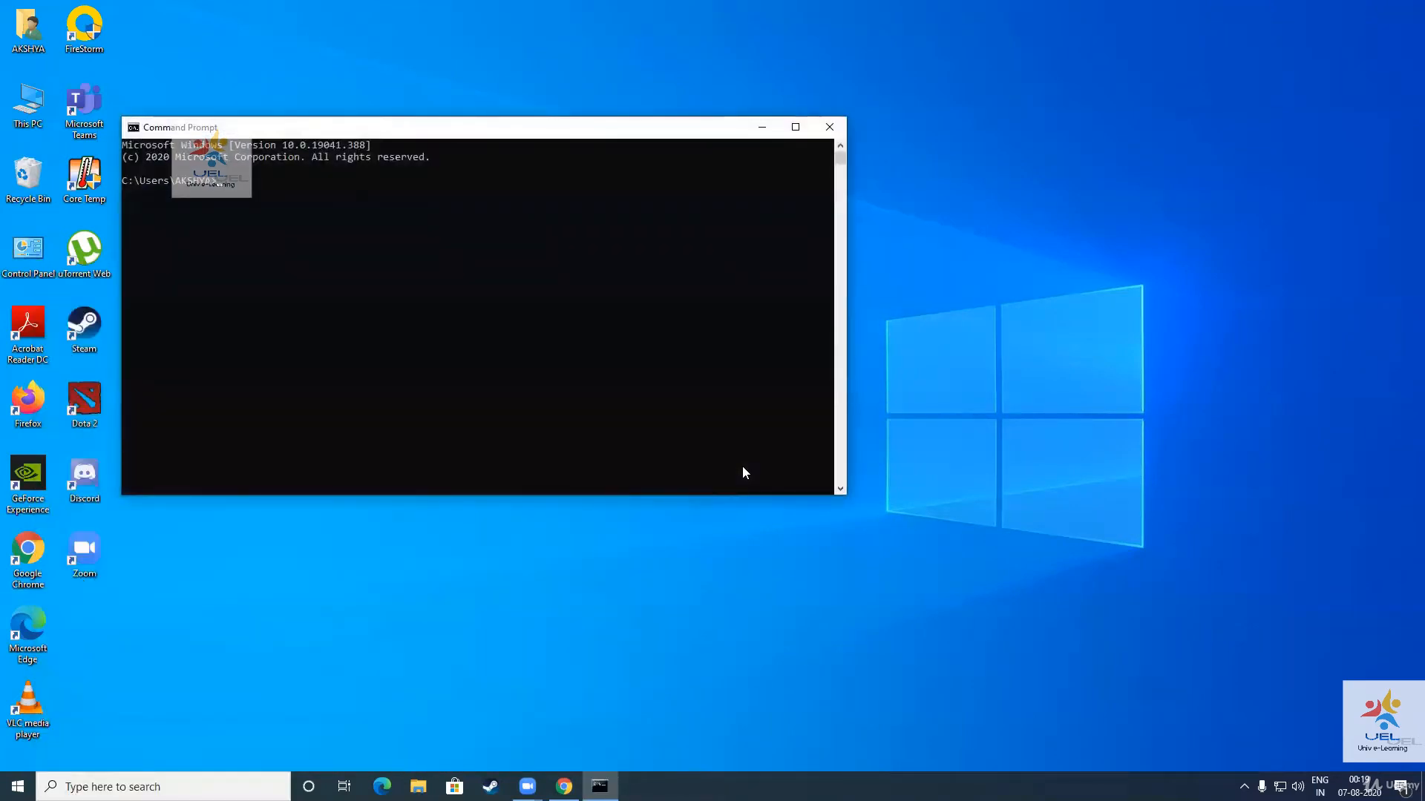
text(aws --version)
key(Return)
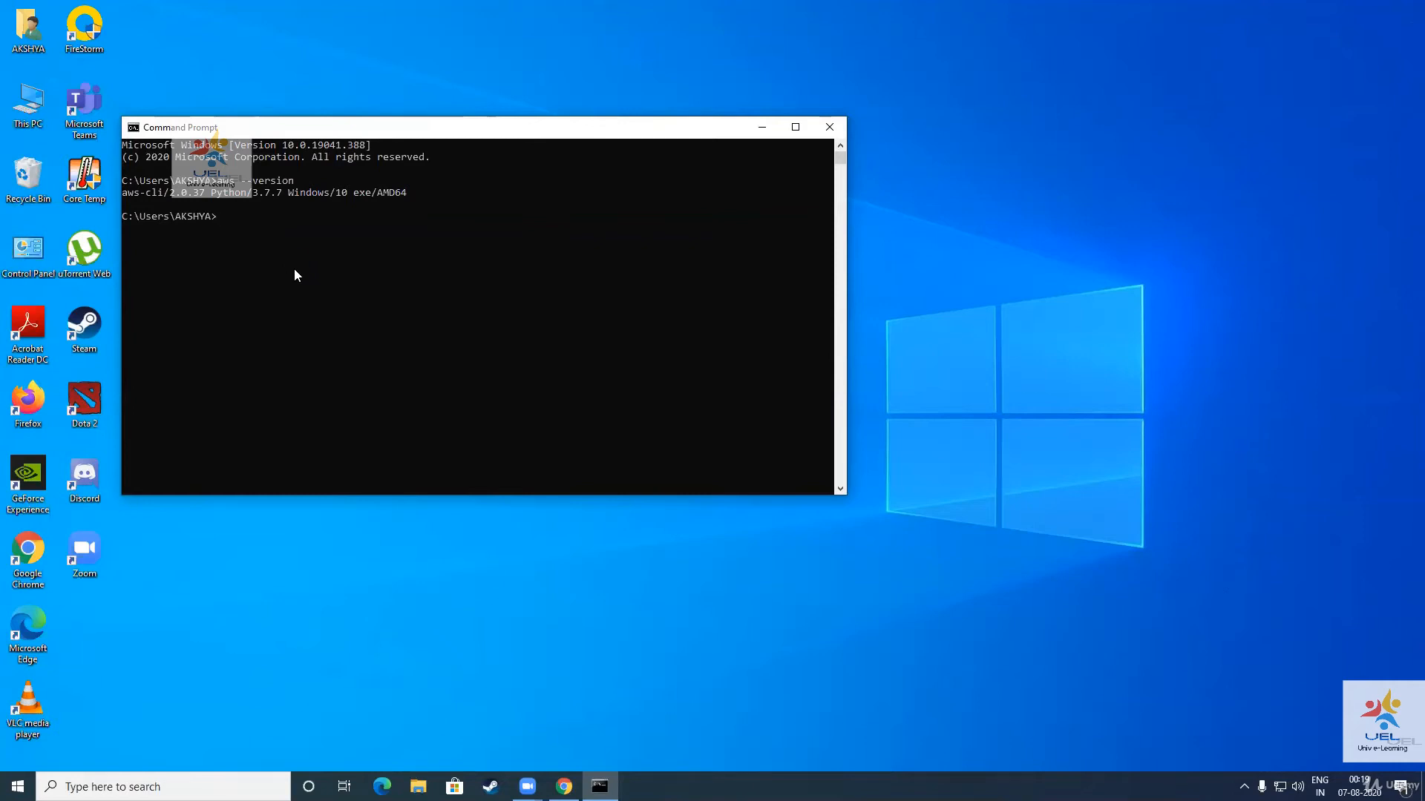
Switch to Chrome, open aws.com in a new tab, and go to the AWS Management Console sign-in page.
click(564, 787)
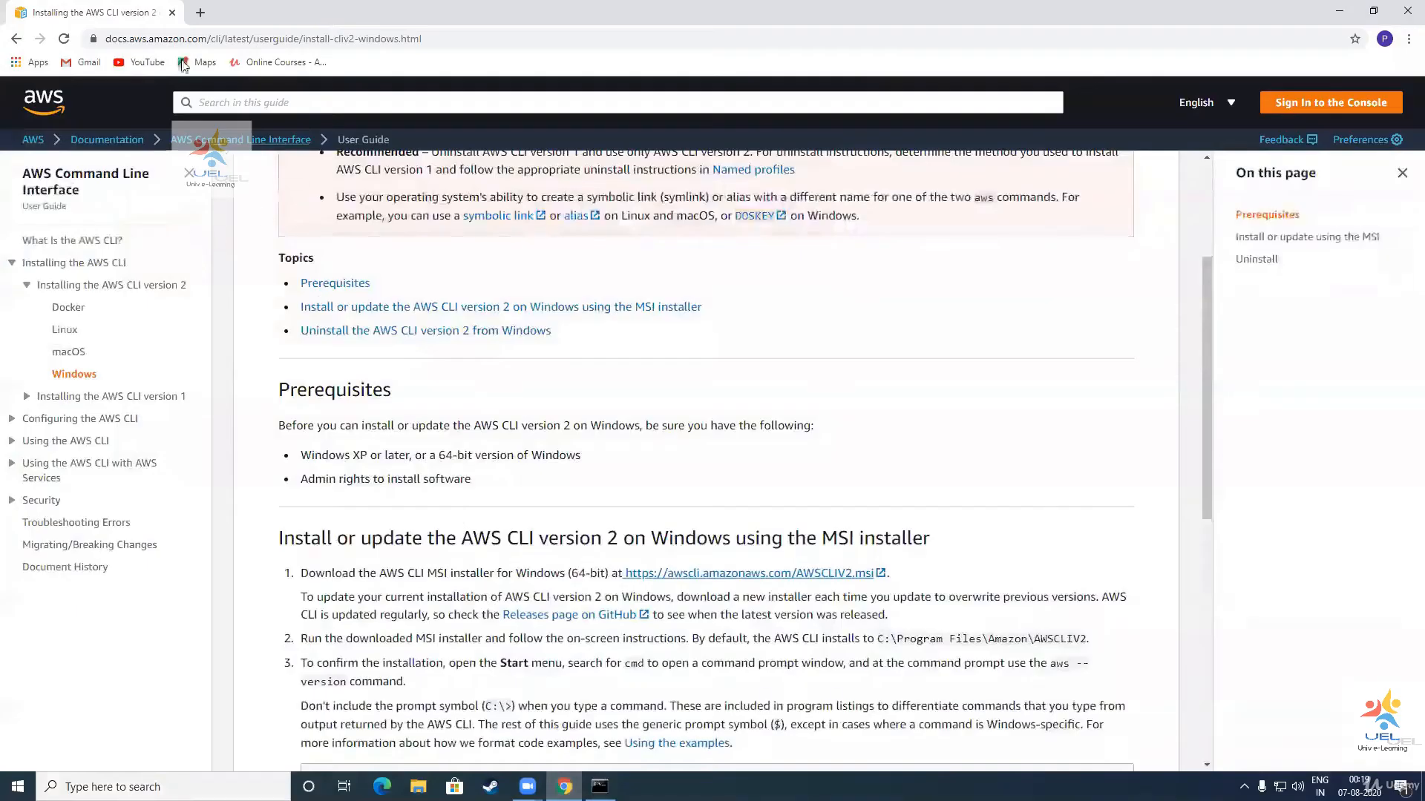
click(202, 18)
click(202, 35)
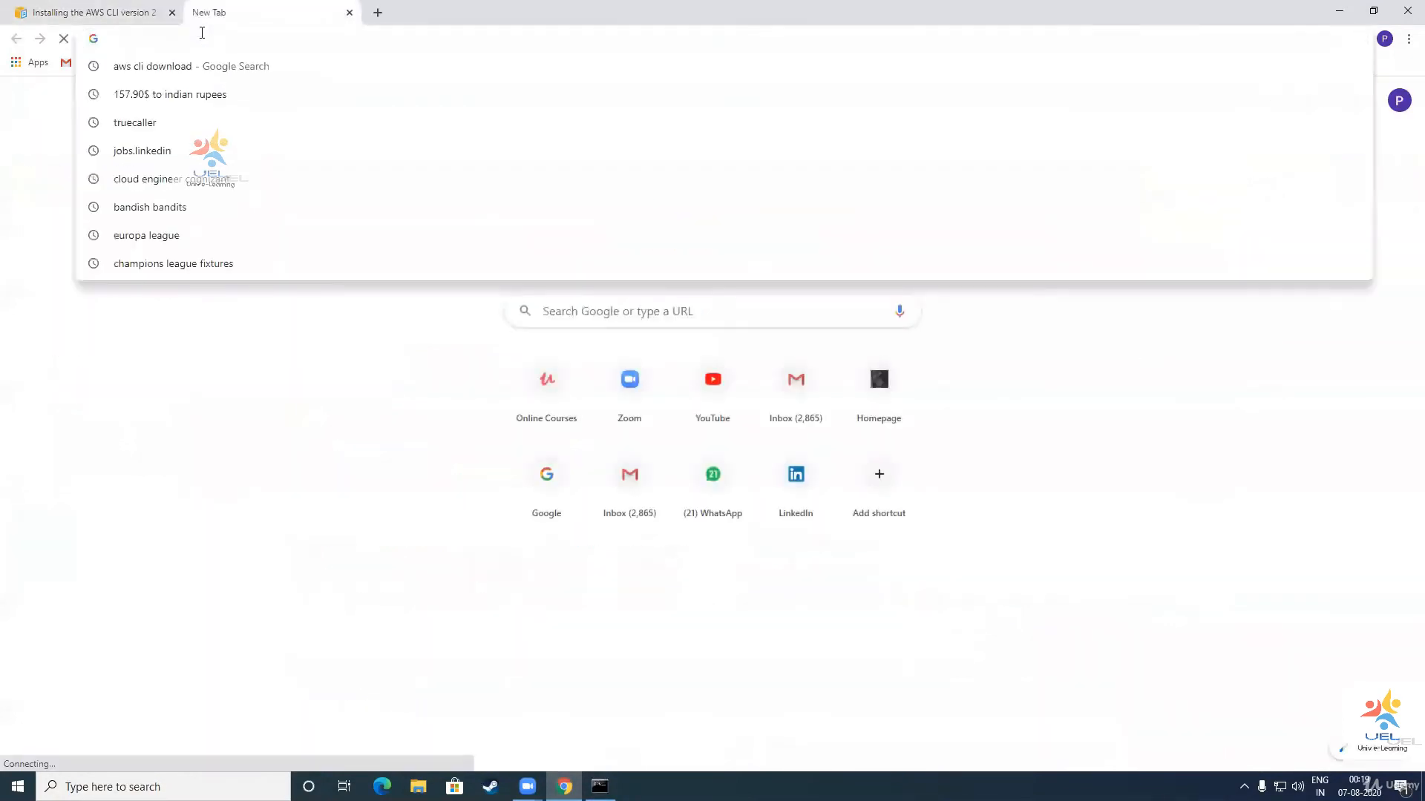
text(aws.com)
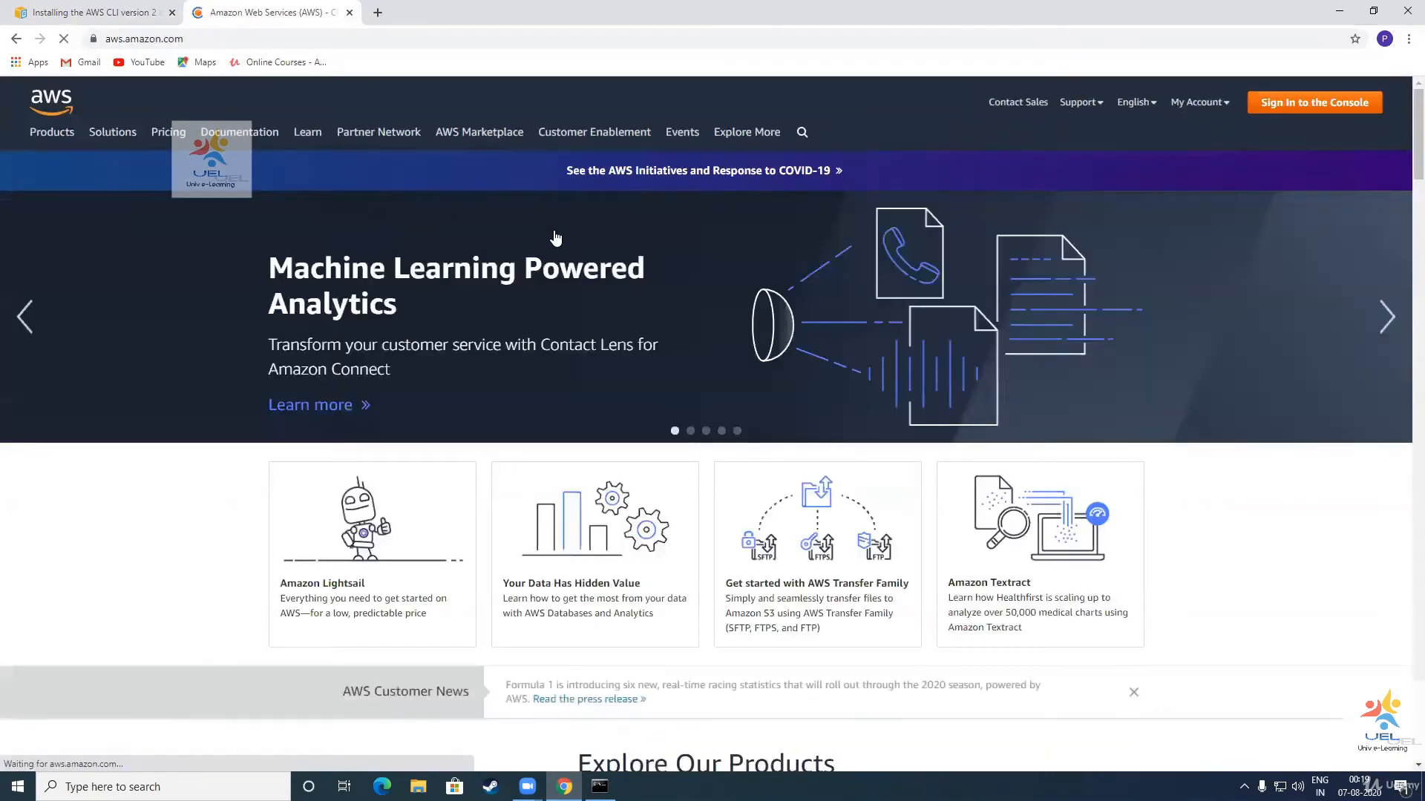
mouse_move(1197, 102)
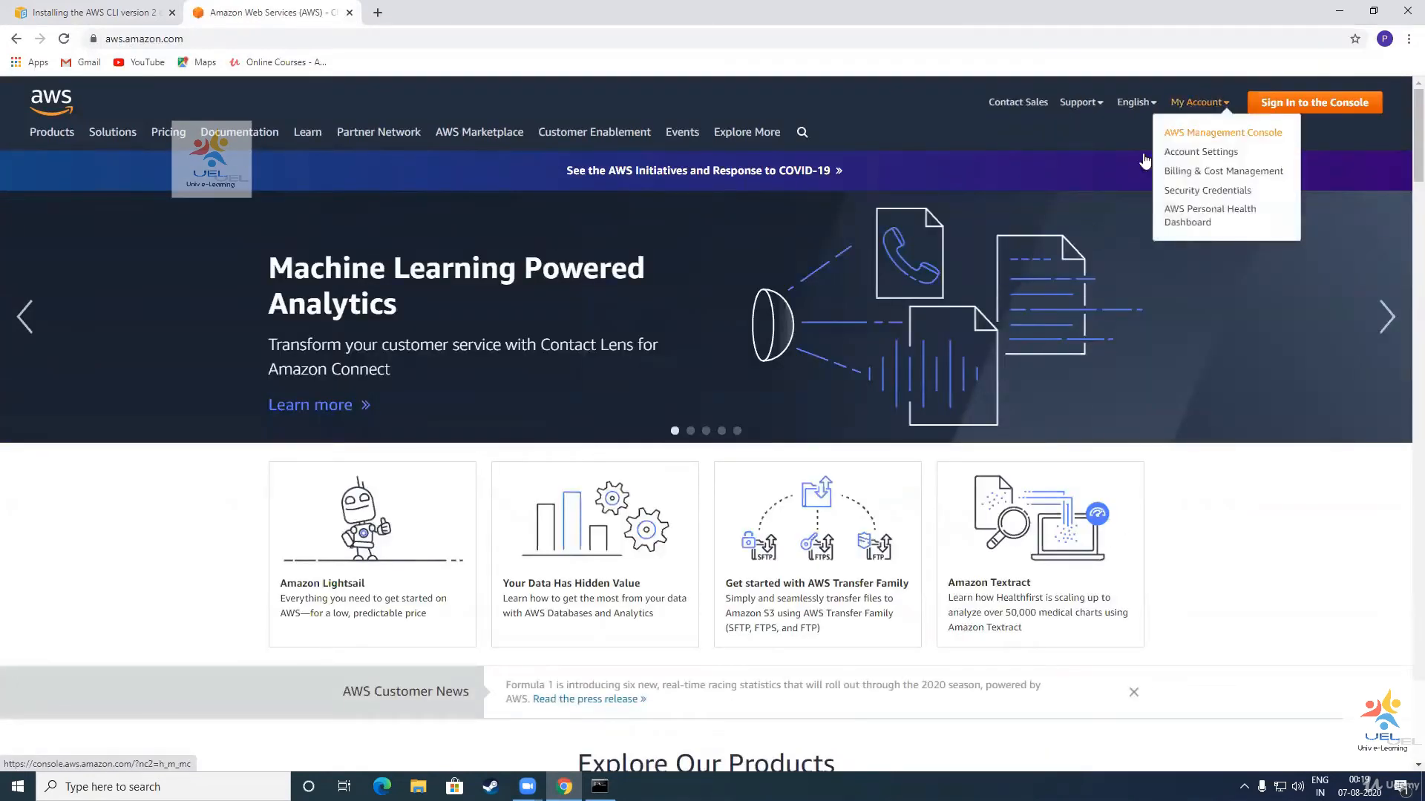
click(1214, 137)
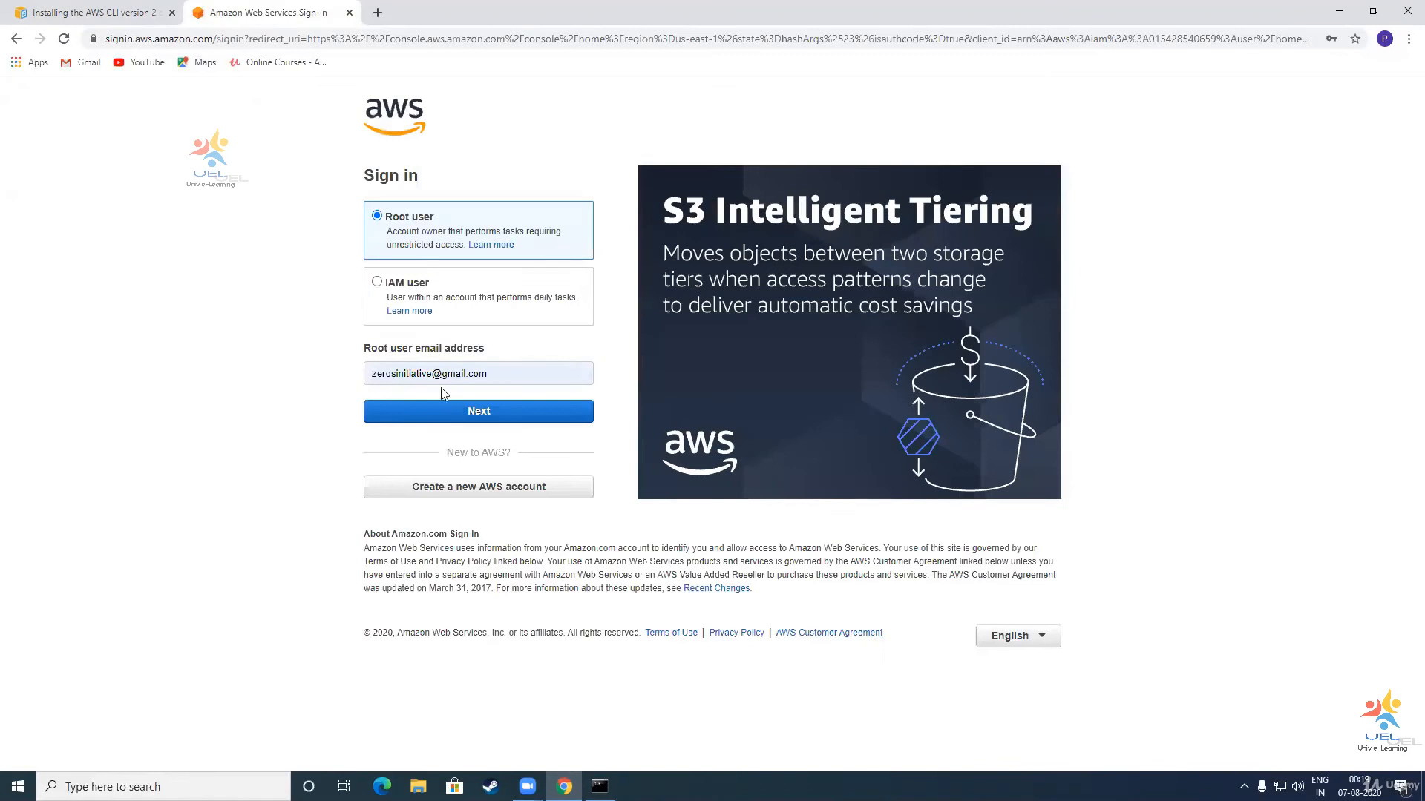
Sign in to the AWS Management Console as root user with the filled-in root e-mail and the account password.
click(450, 412)
click(374, 264)
click(415, 292)
click(386, 302)
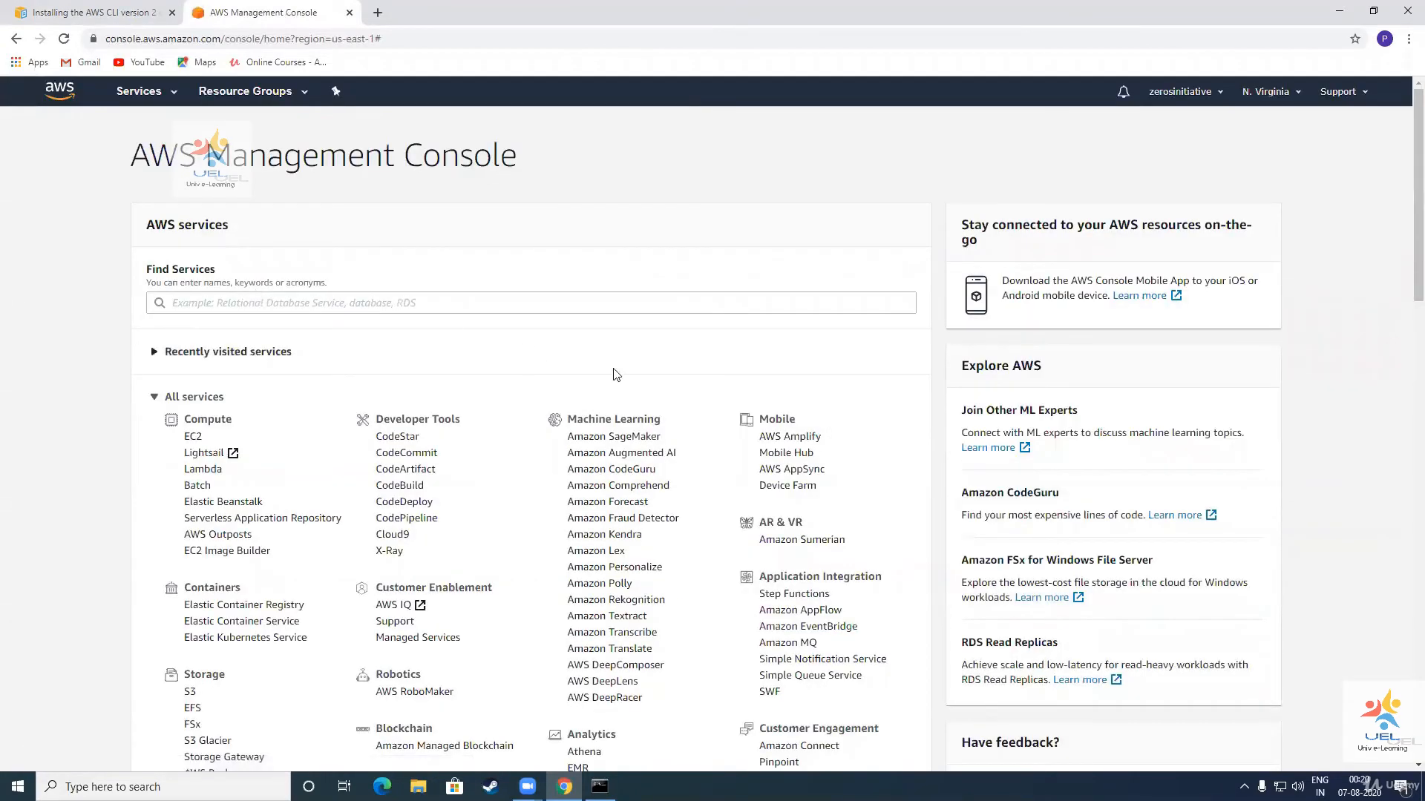
Open the IAM service and display its list of users.
scroll(550, 379, down, 5)
scroll(550, 379, down, 2)
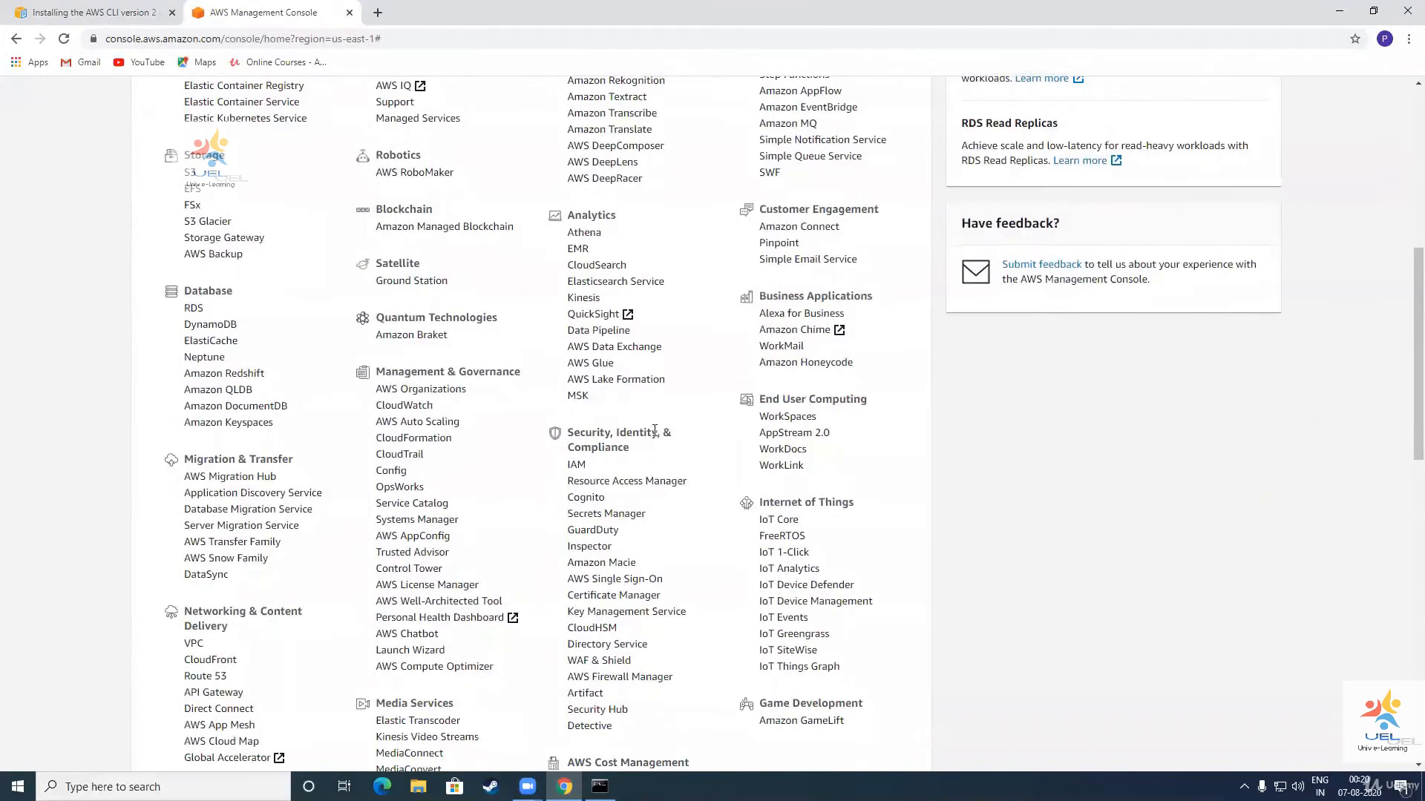
click(576, 464)
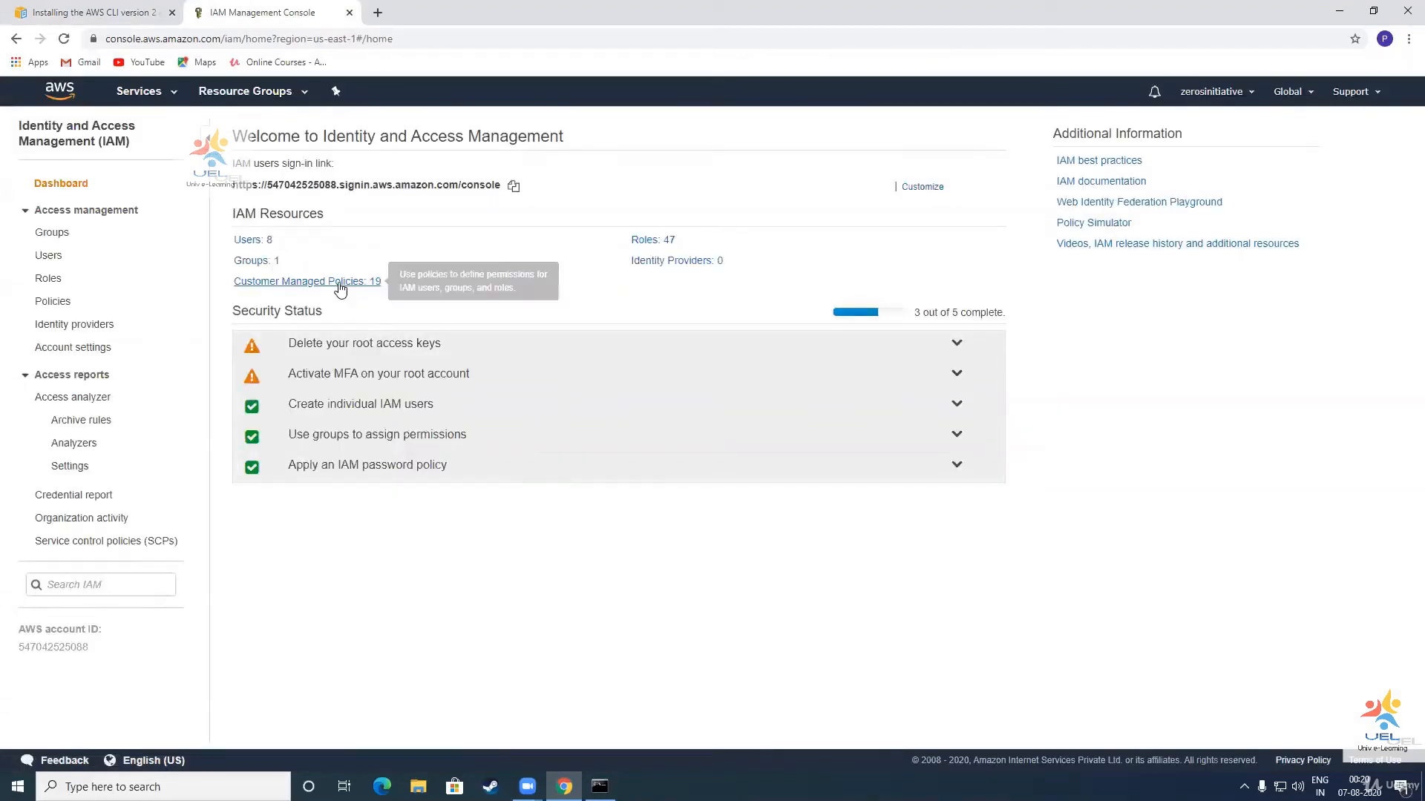
click(49, 256)
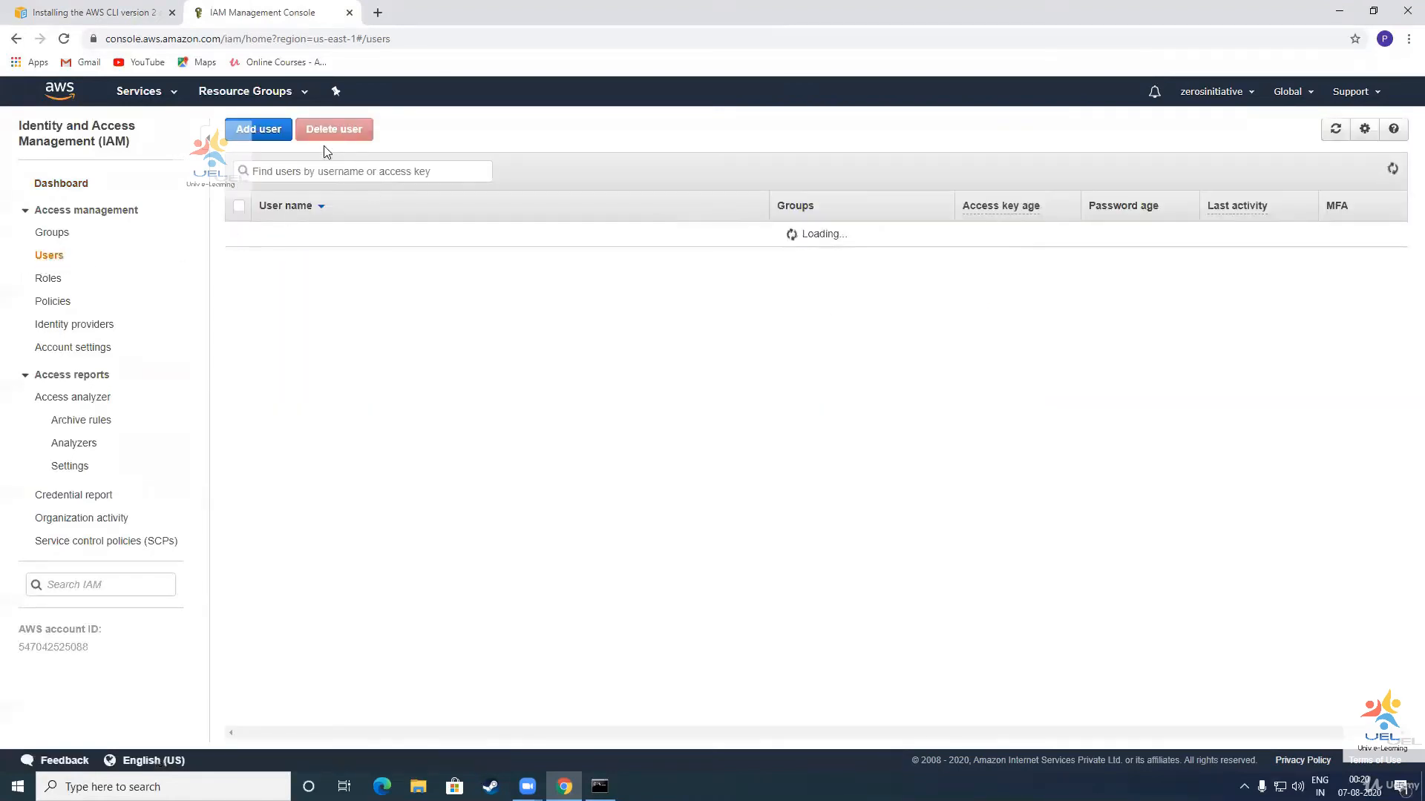
Start a new IAM user named cliuser with programmatic access and proceed to its permissions.
click(246, 140)
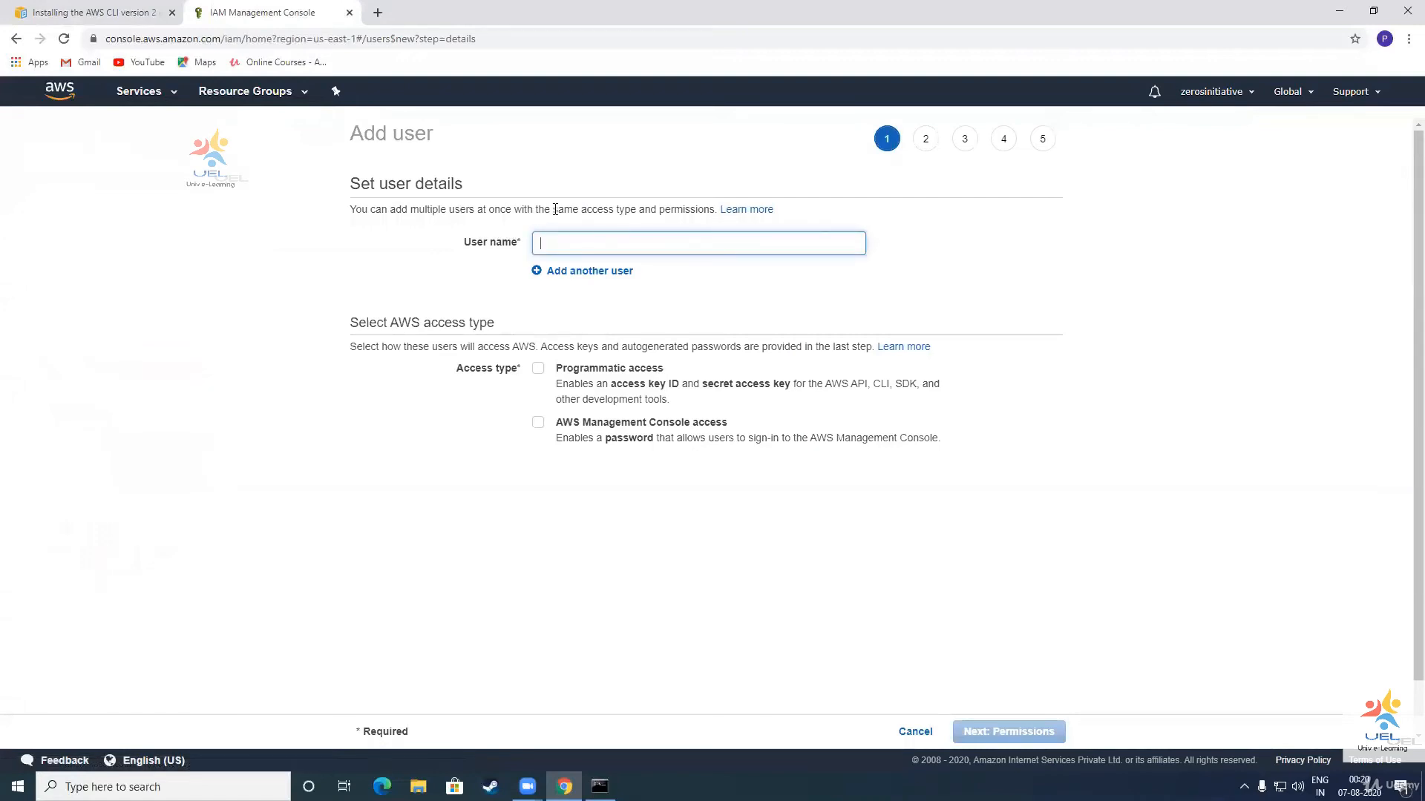
text(cliuser)
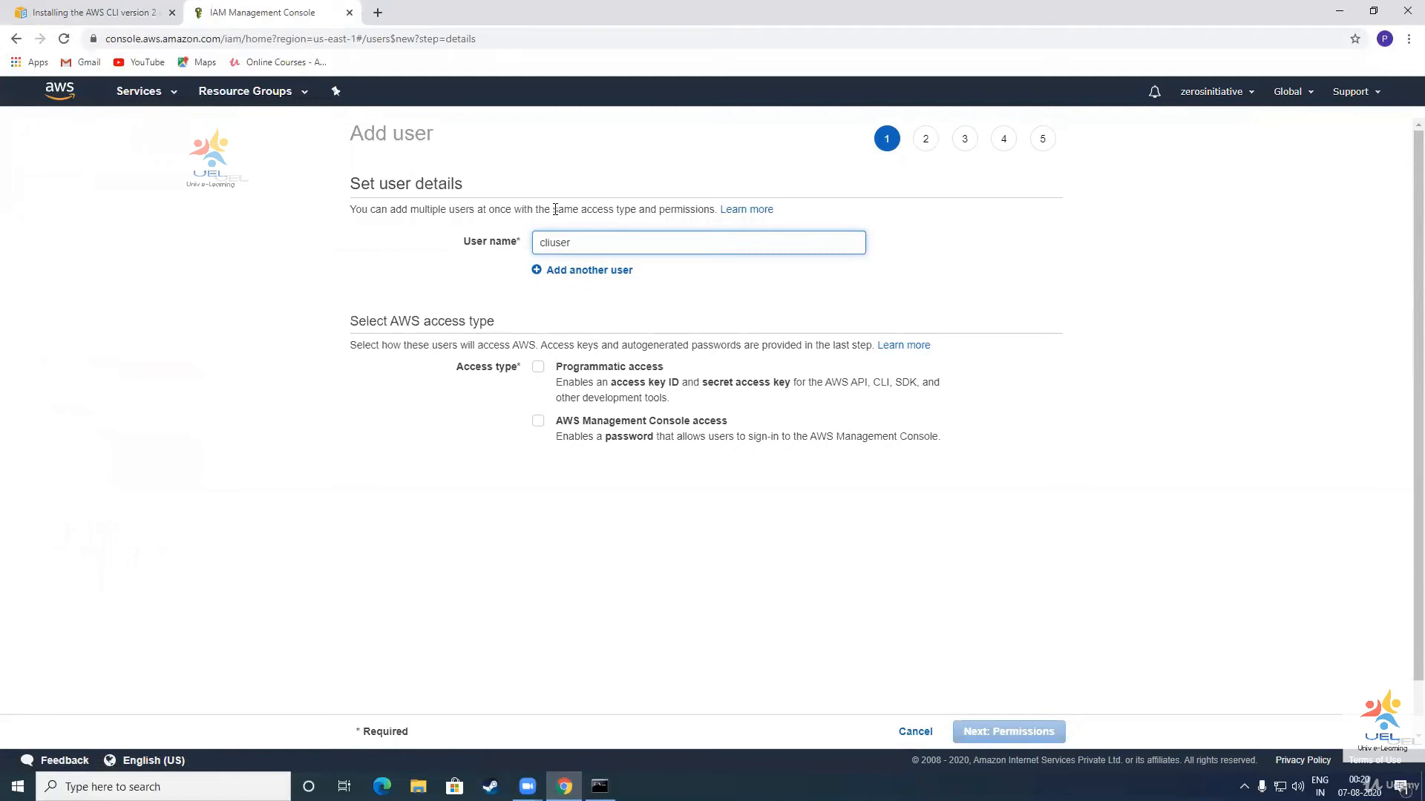
click(538, 367)
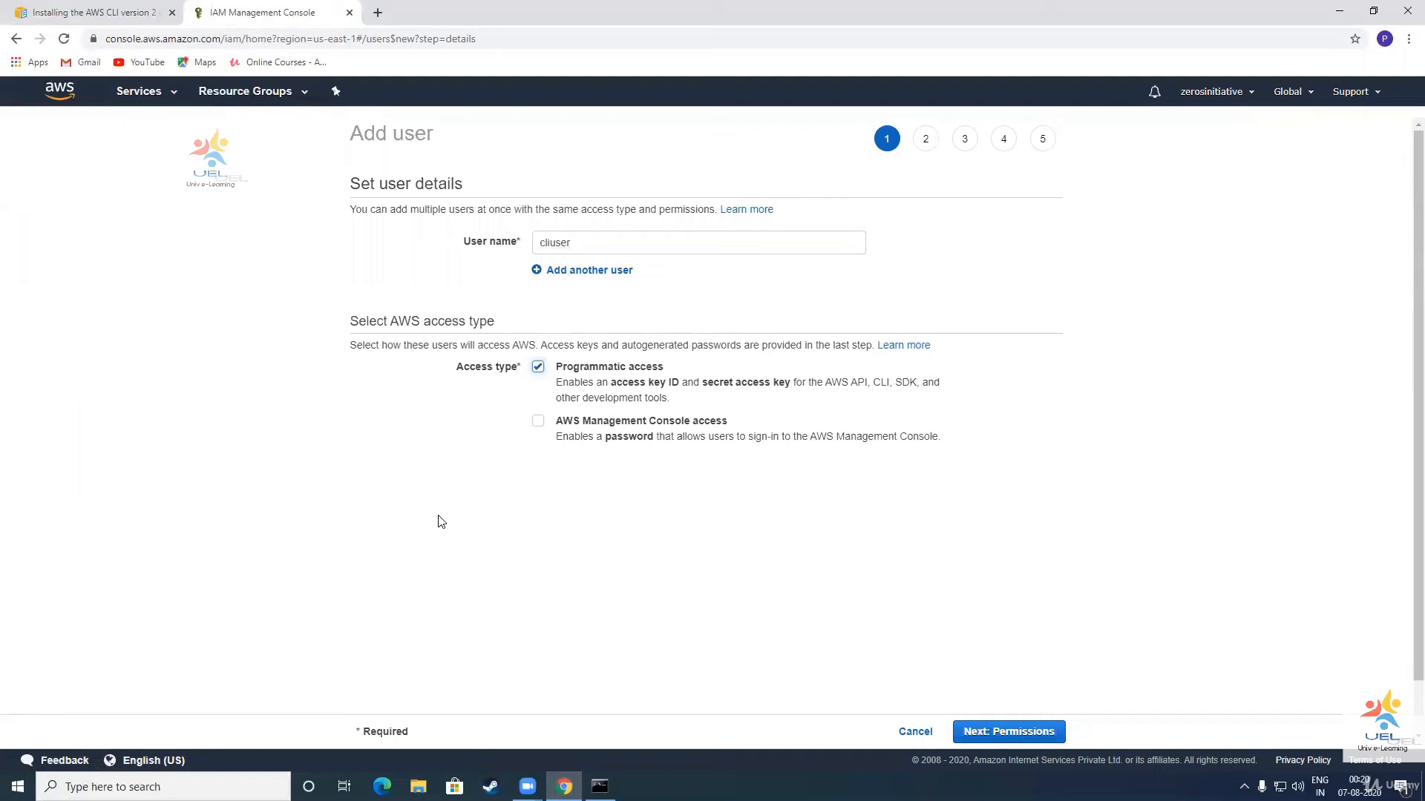
click(1025, 736)
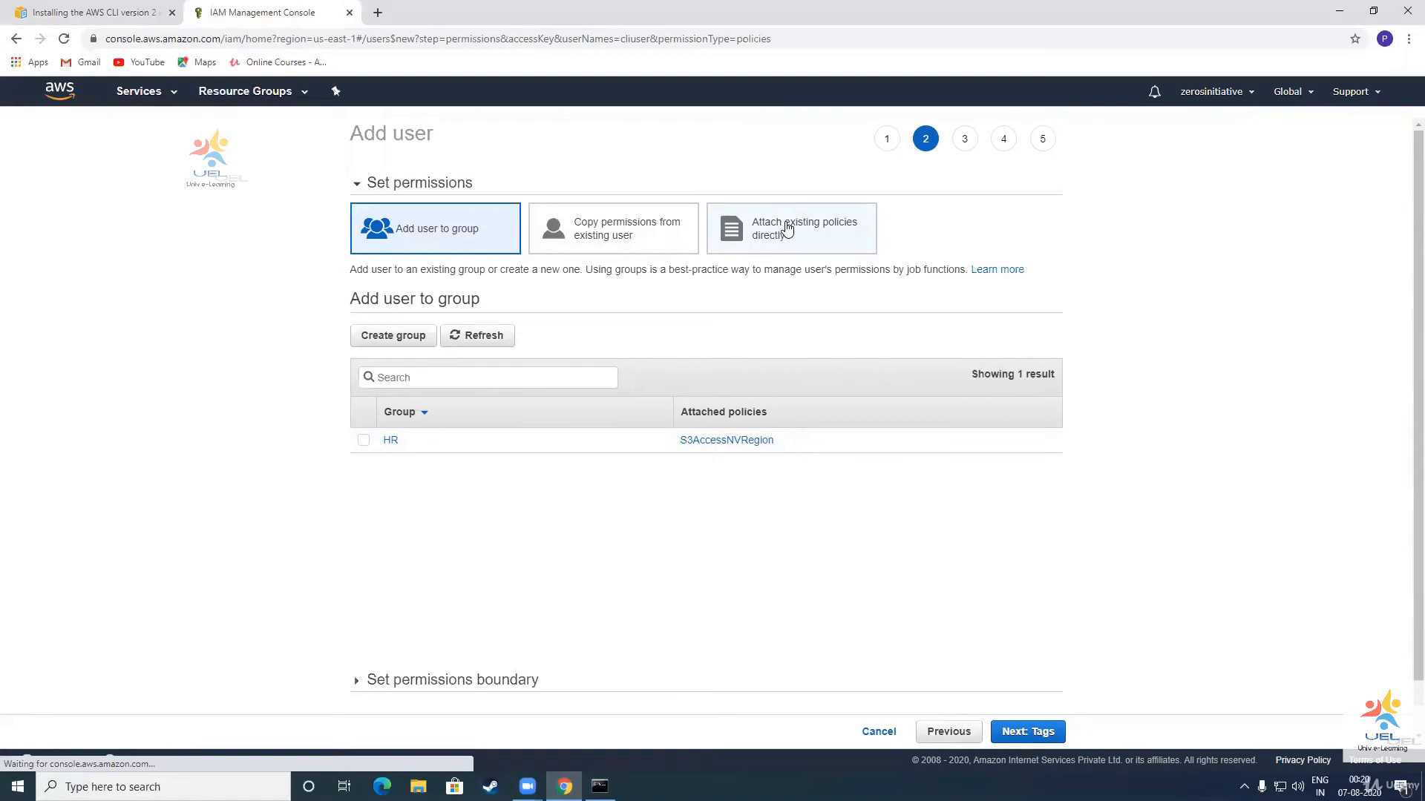
Attach the existing AmazonS3FullAccess policy directly to cliuser and create the user without any tags.
click(788, 228)
text(S3Full)
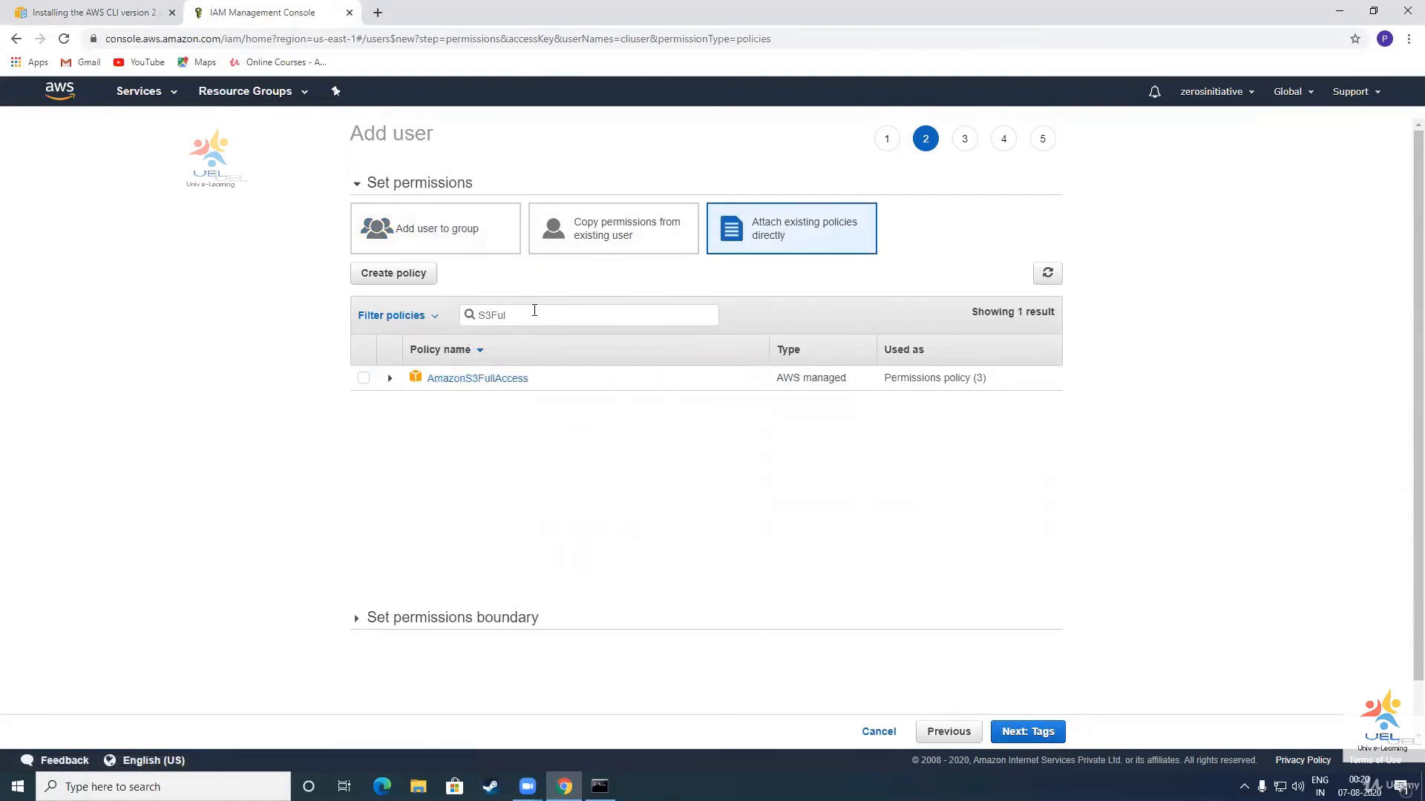
click(363, 380)
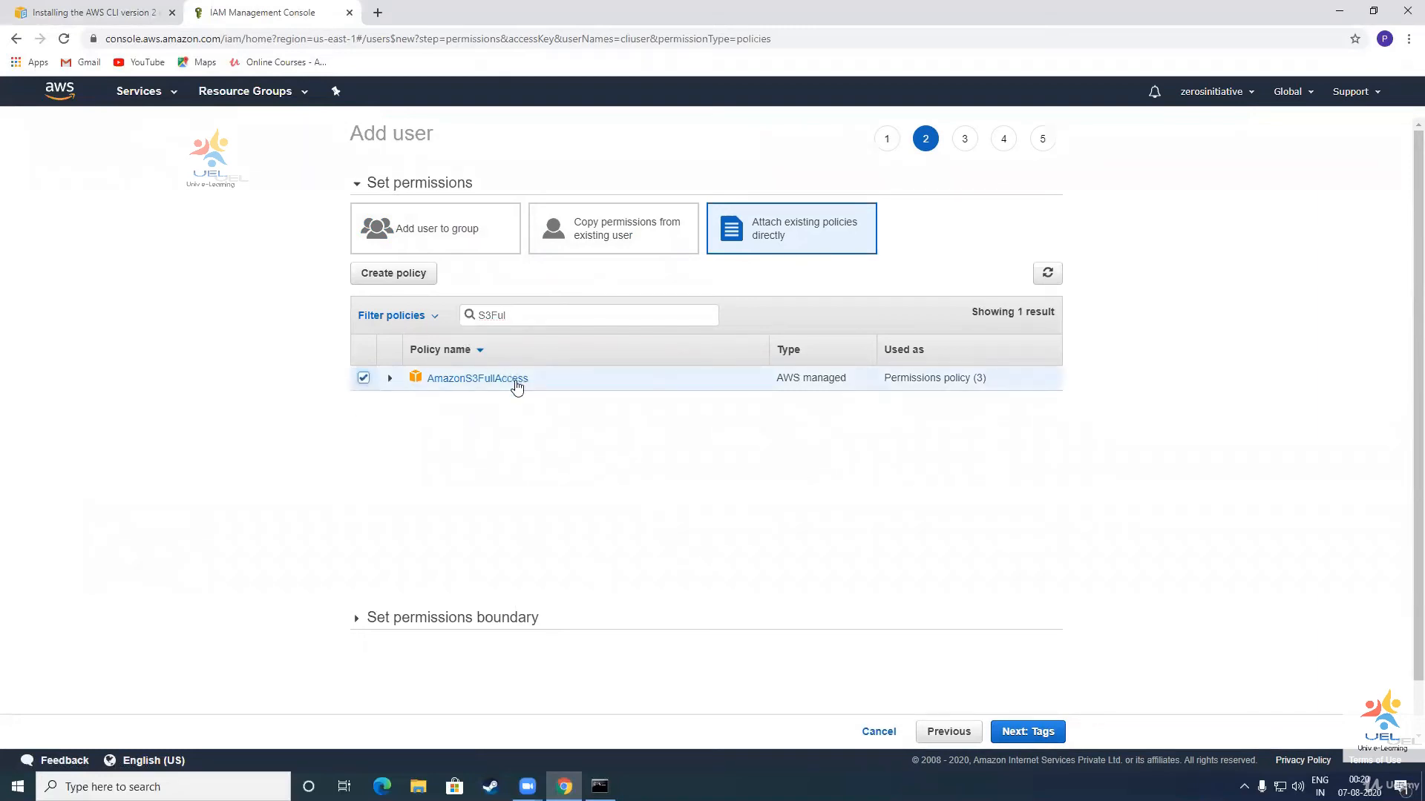
click(1011, 735)
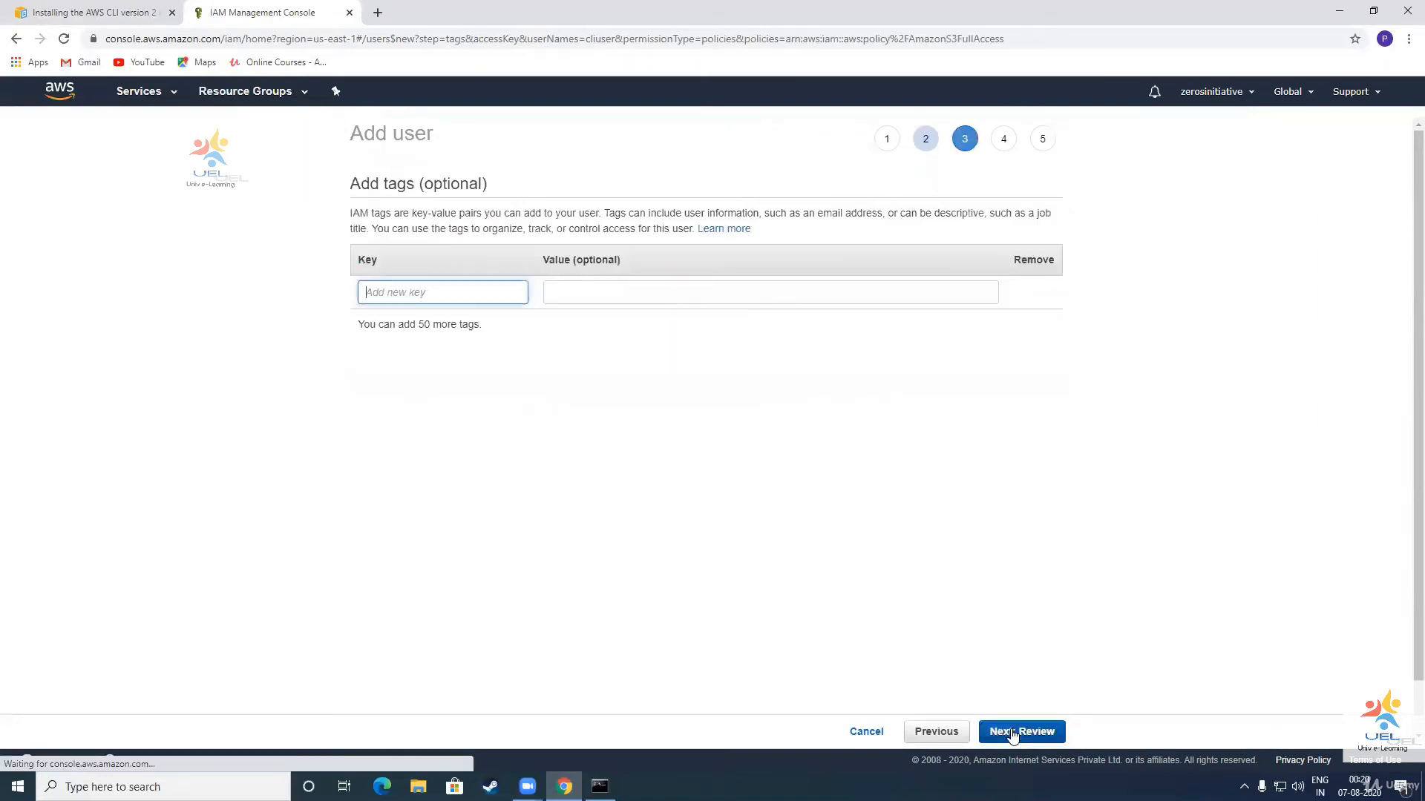
click(1015, 735)
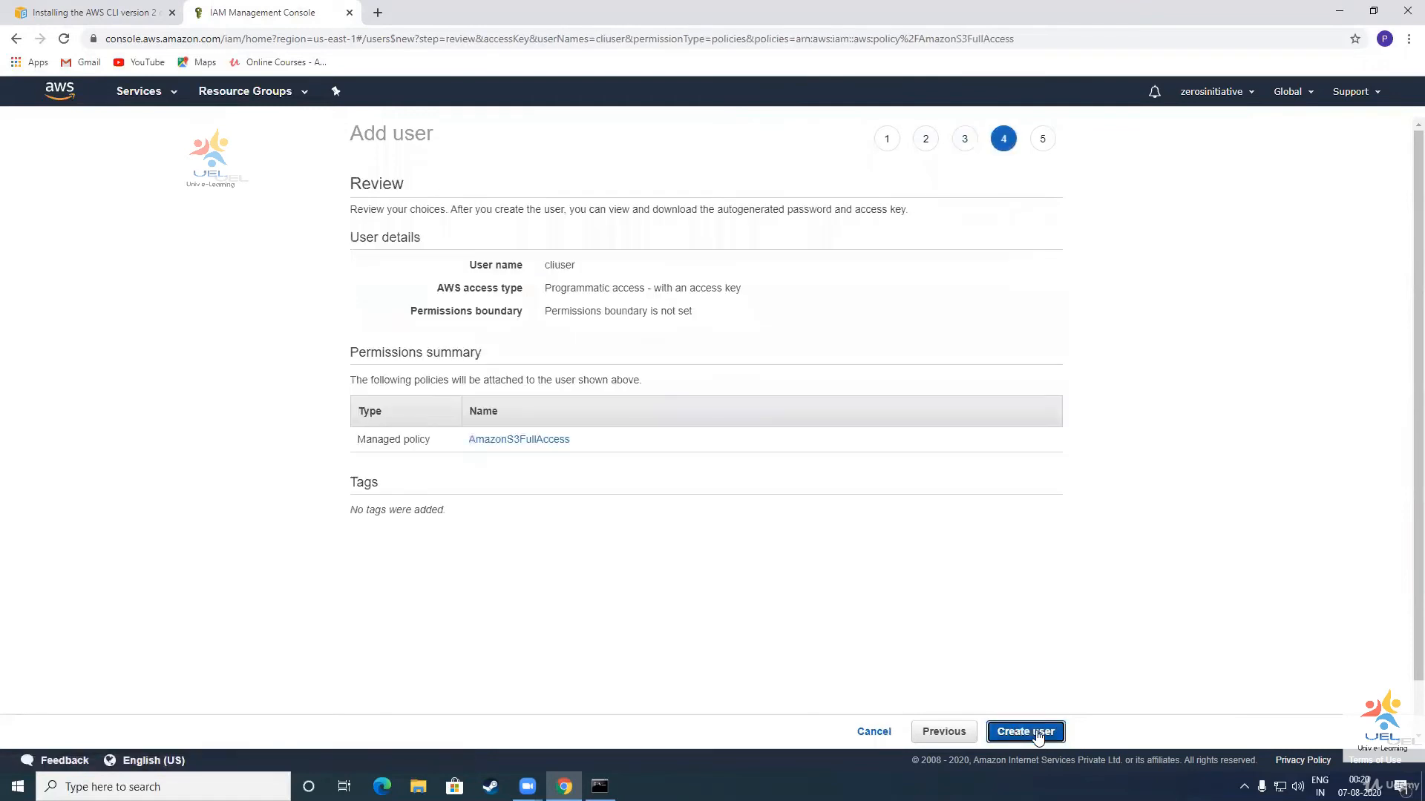
click(1036, 731)
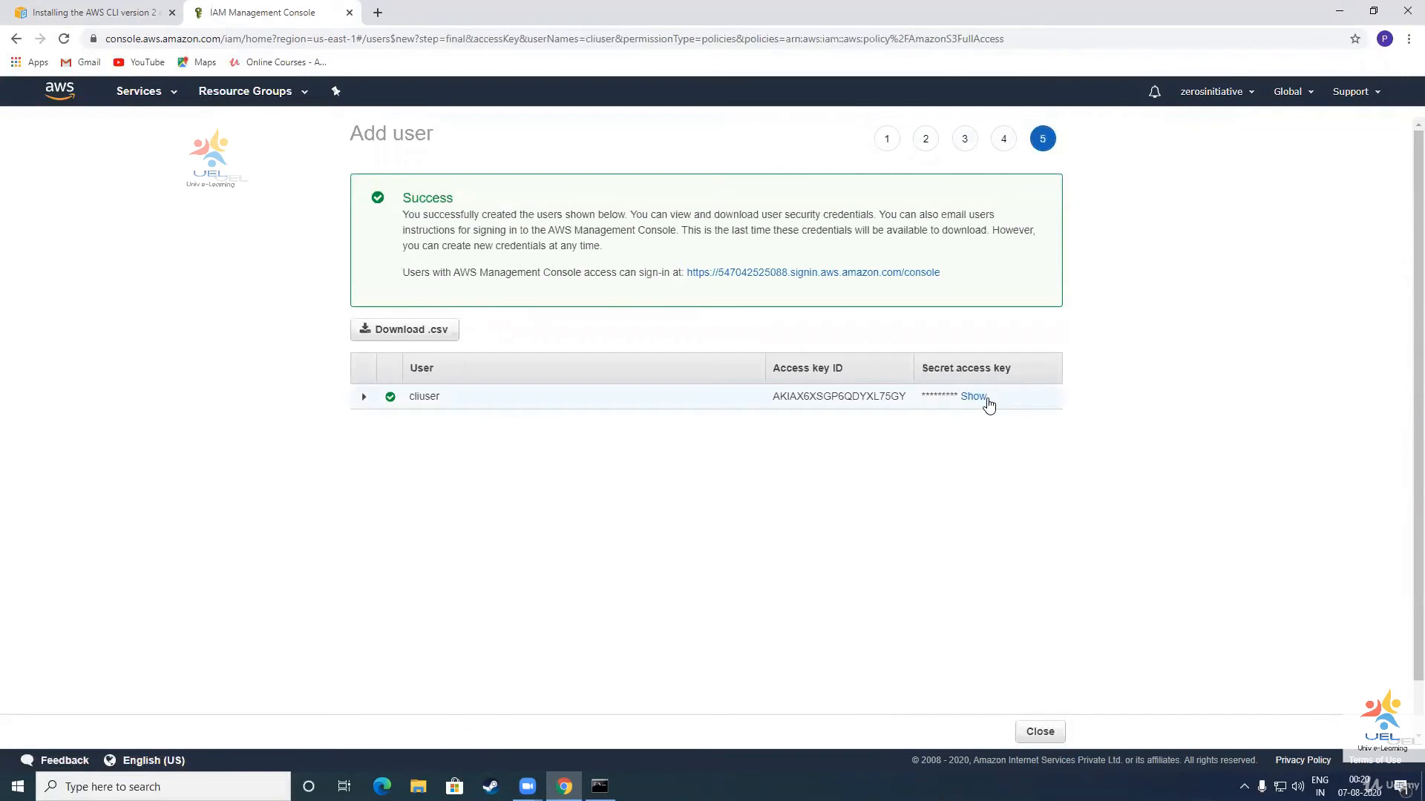
Reveal cliuser's secret access key and copy the user's access key ID.
click(973, 397)
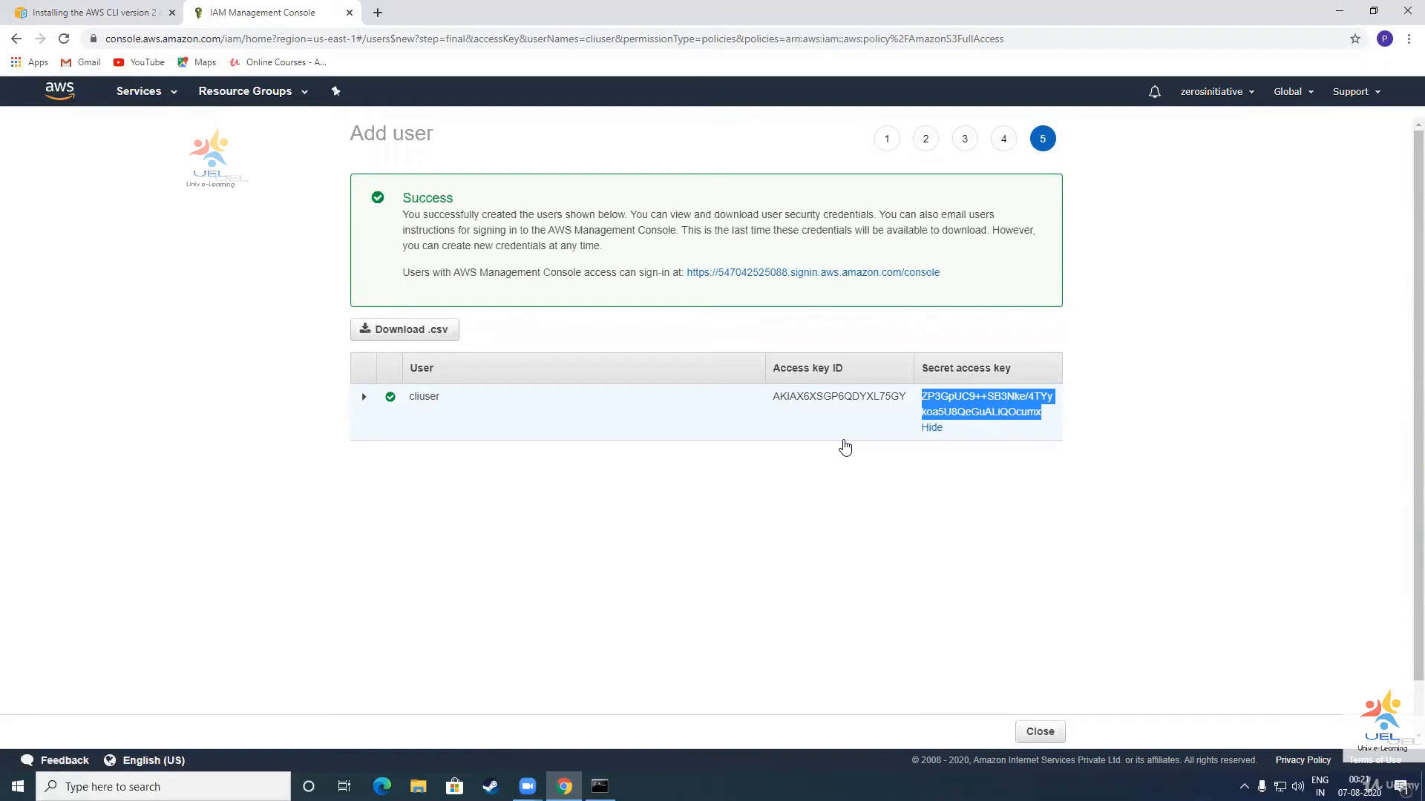
double_click(835, 401)
key(ctrl+c)
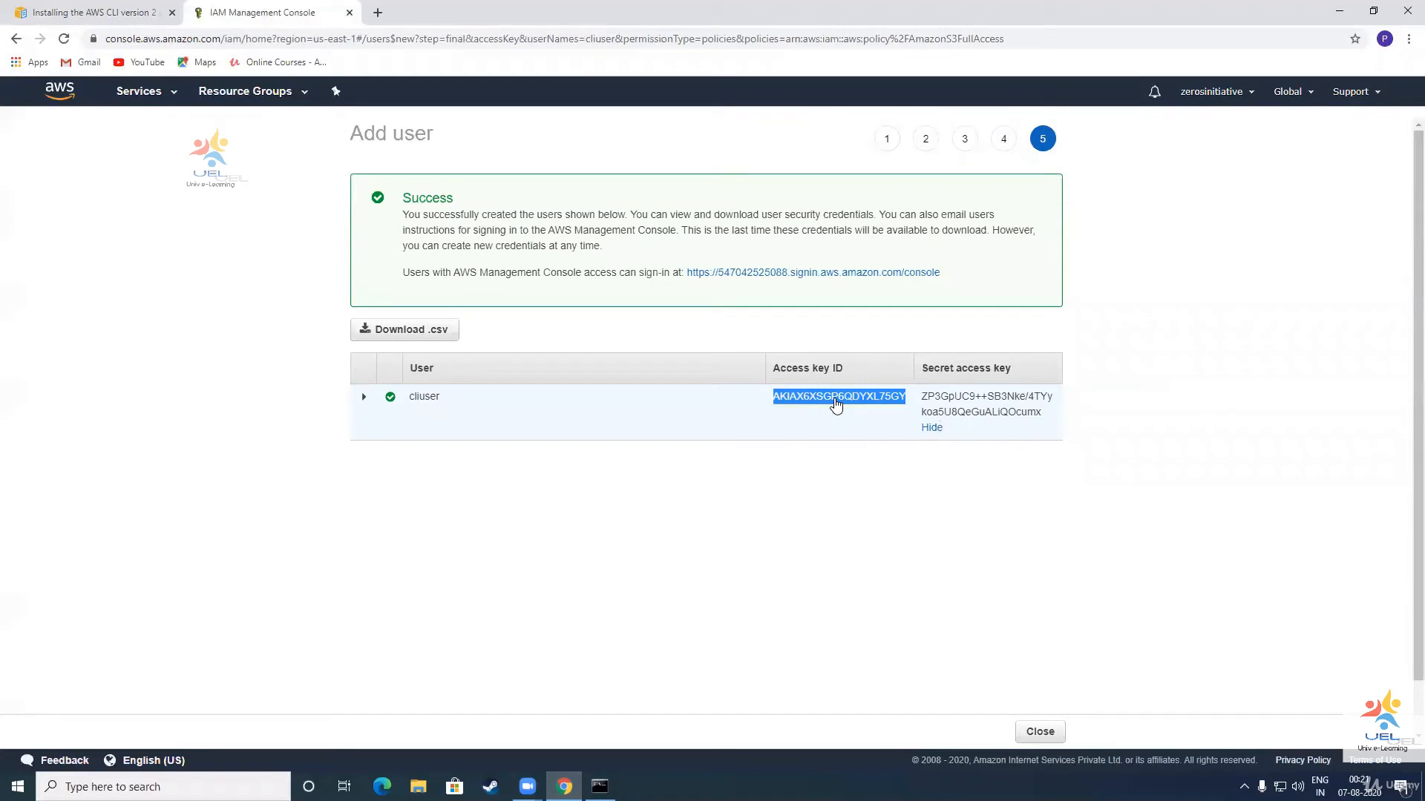
Switch to Command Prompt, run aws configure and enter cliuser's copied access key ID.
click(600, 786)
click(420, 301)
text(aws configure)
key(Return)
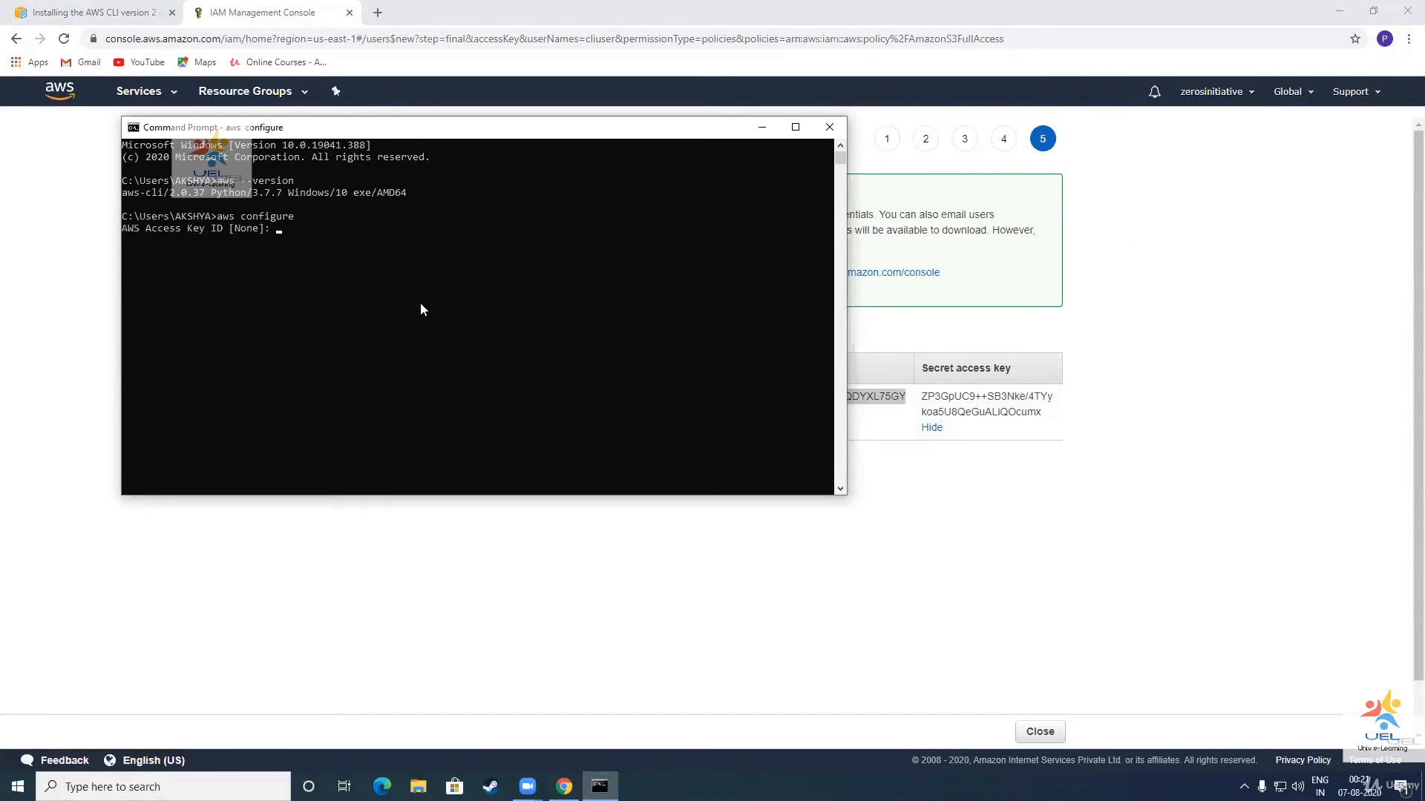
key(ctrl+v)
key(Return)
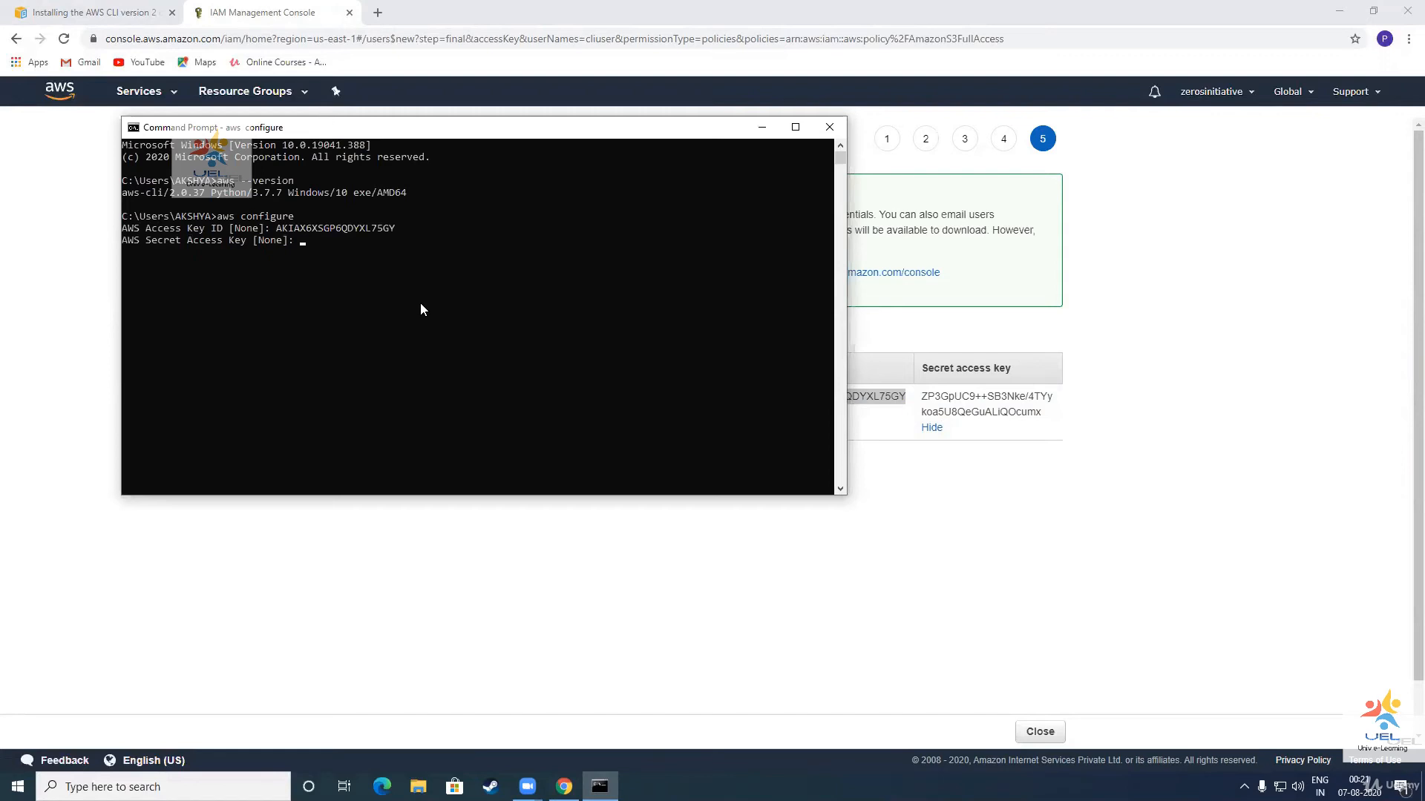
Copy cliuser's secret access key from the IAM console and supply it as the AWS Secret Access Key in Command Prompt.
triple_click(938, 401)
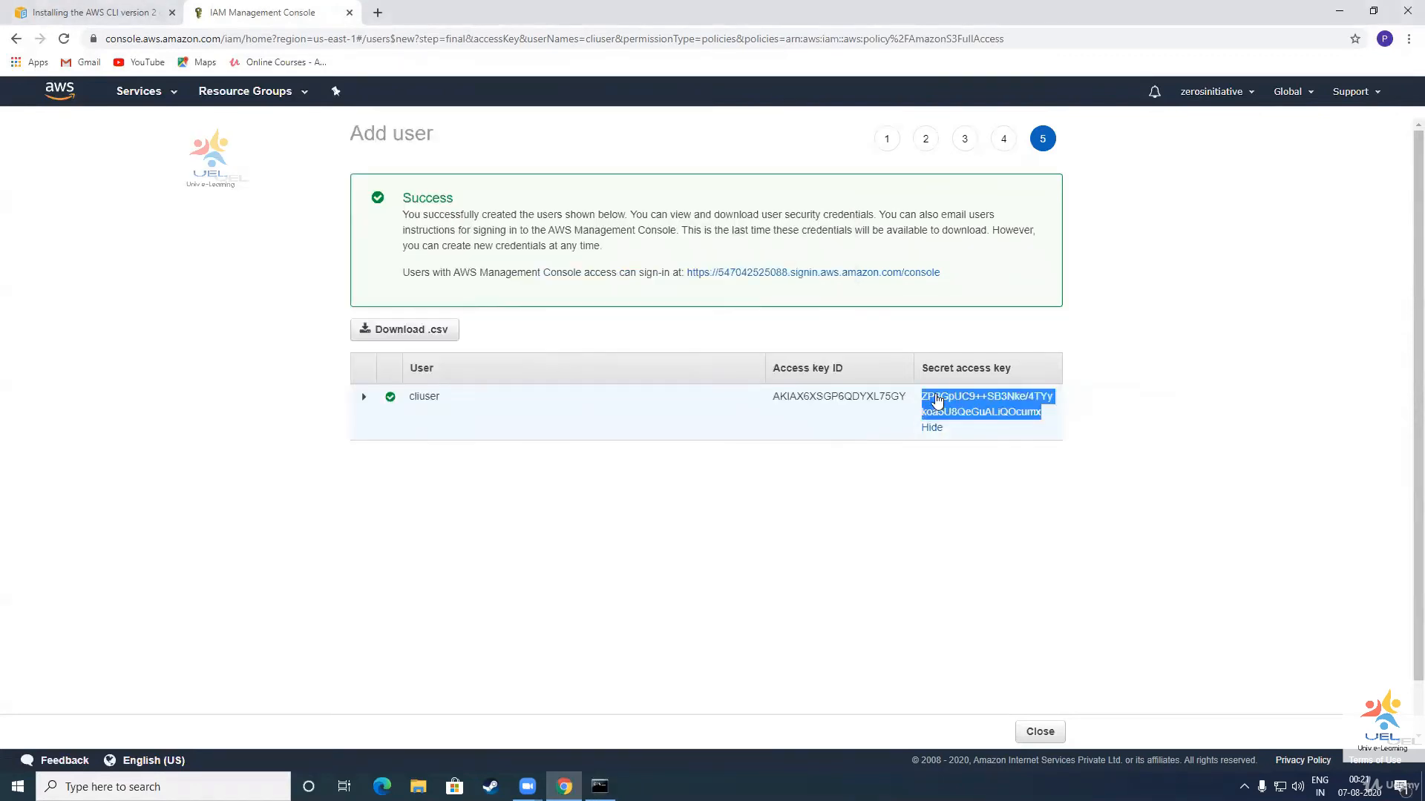
click(600, 786)
click(358, 276)
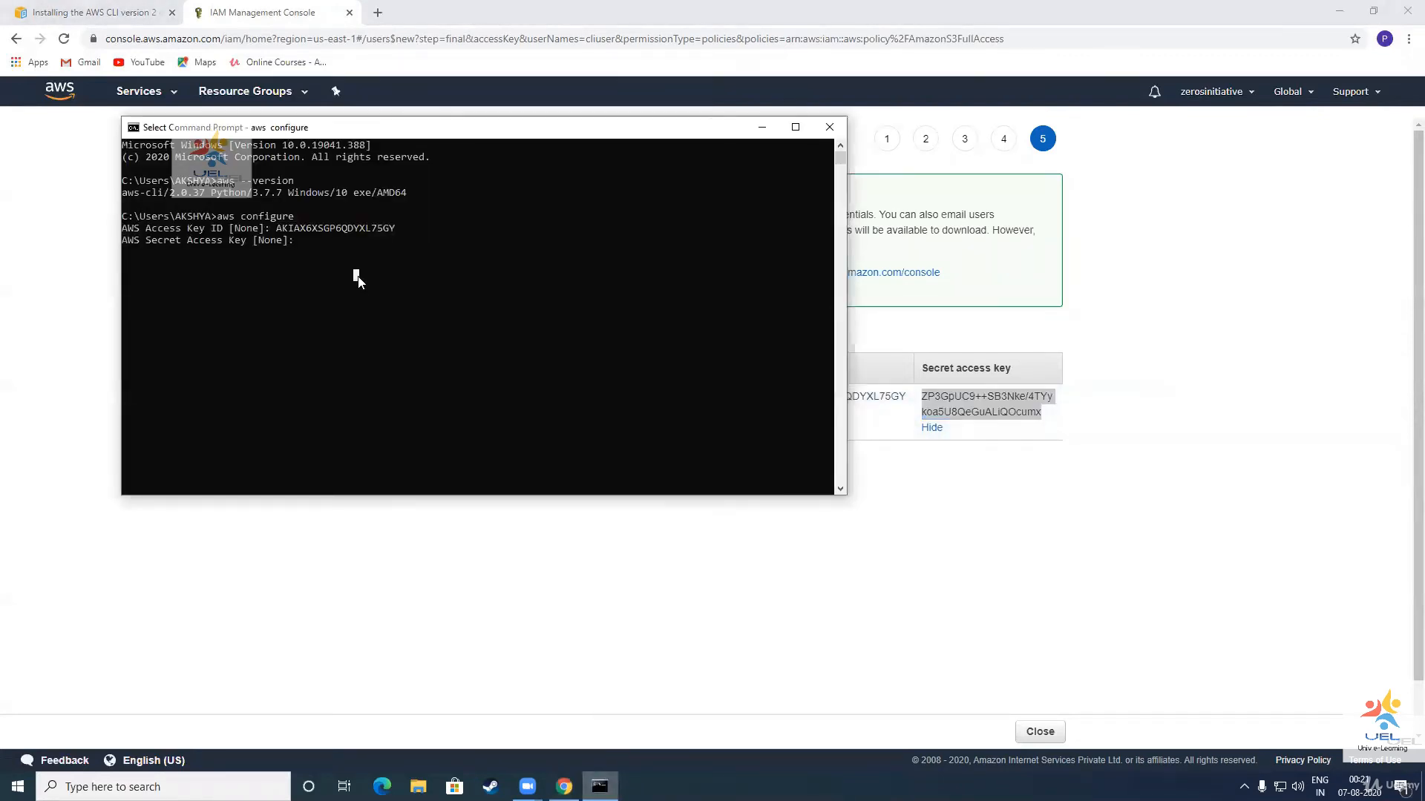
right_click(358, 276)
key(Return)
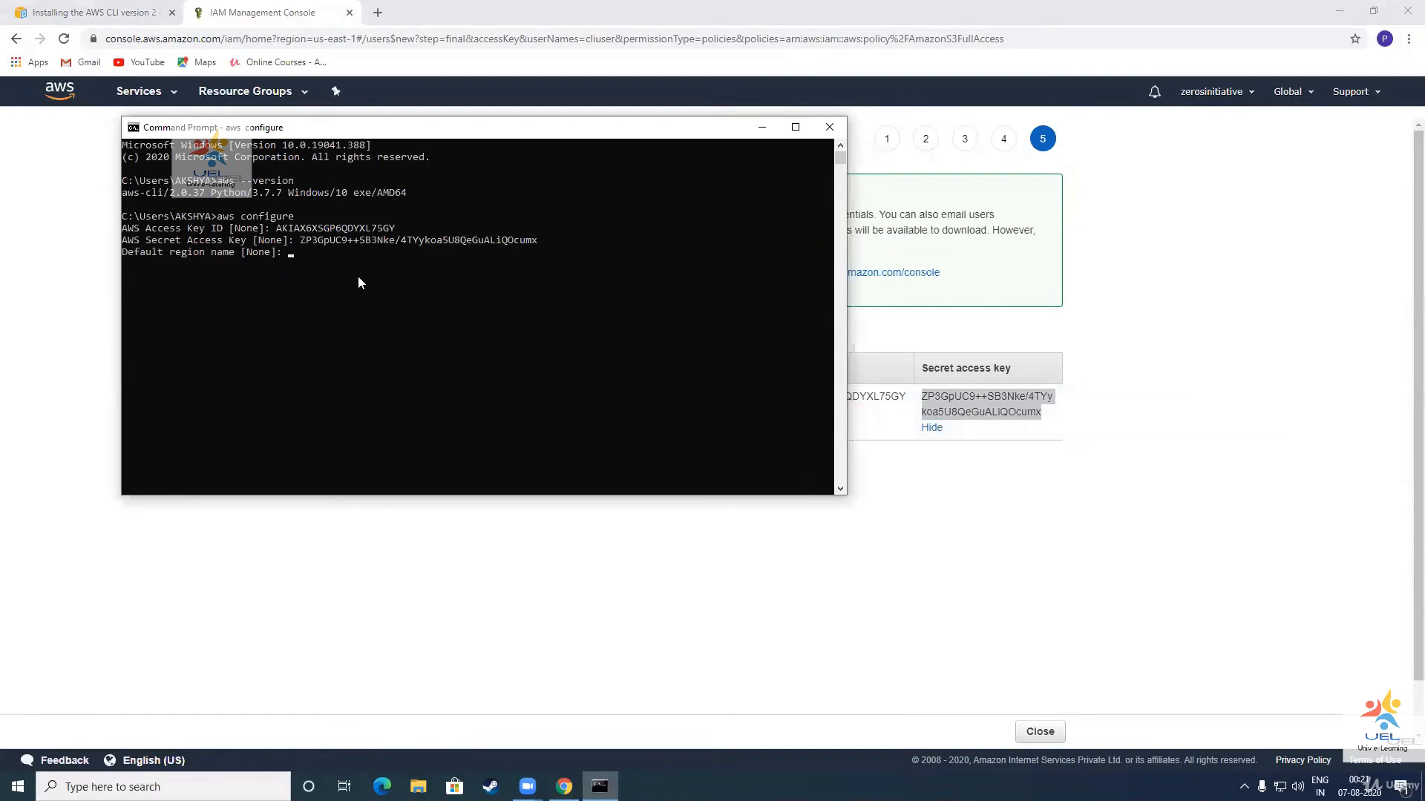
Set the default region name to us-east-1 and the default output format to json.
text(us-east-1)
key(Return)
text(json)
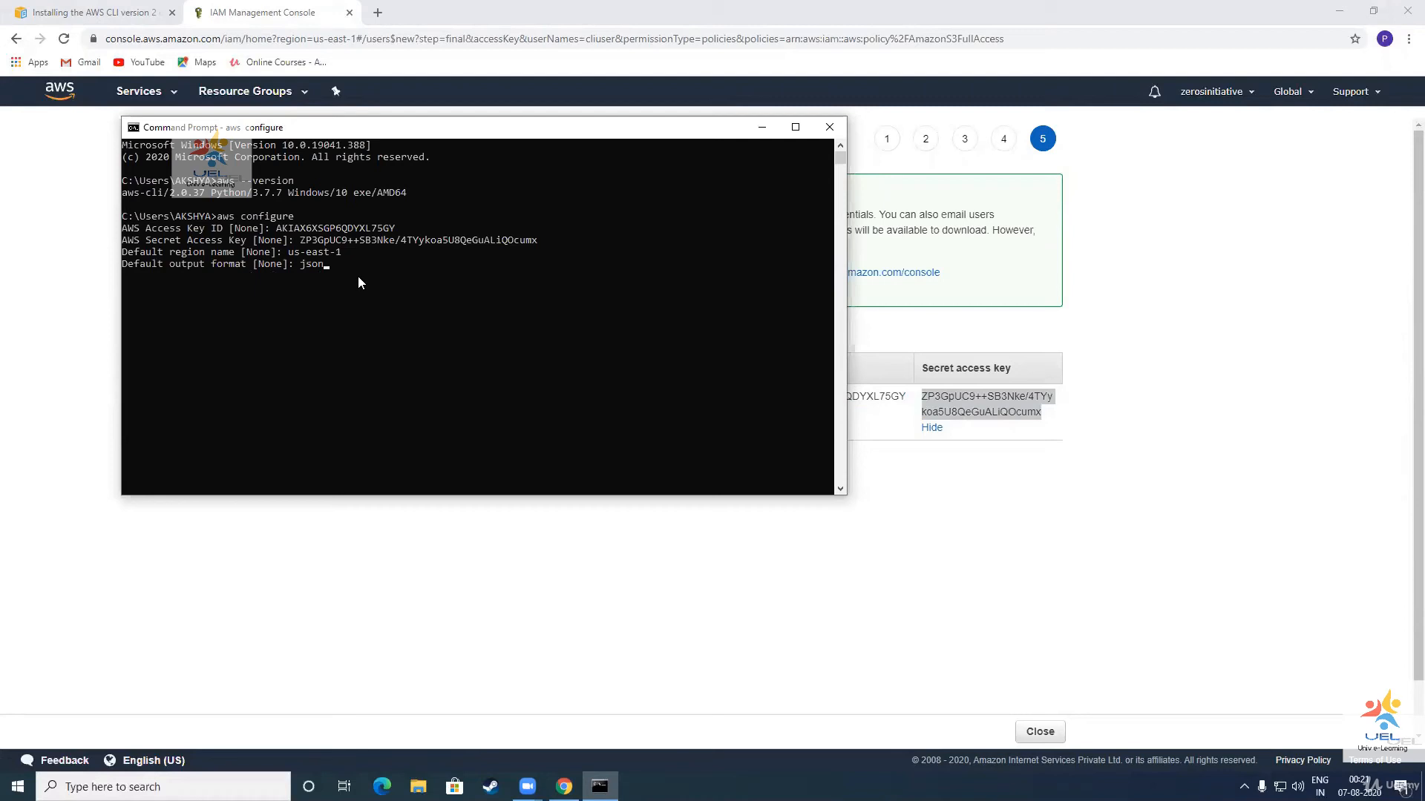
key(Return)
List the contents of the user's home directory with dir.
text(cat)
key(BackSpace)
key(BackSpace)
key(BackSpace)
text(dir)
key(Return)
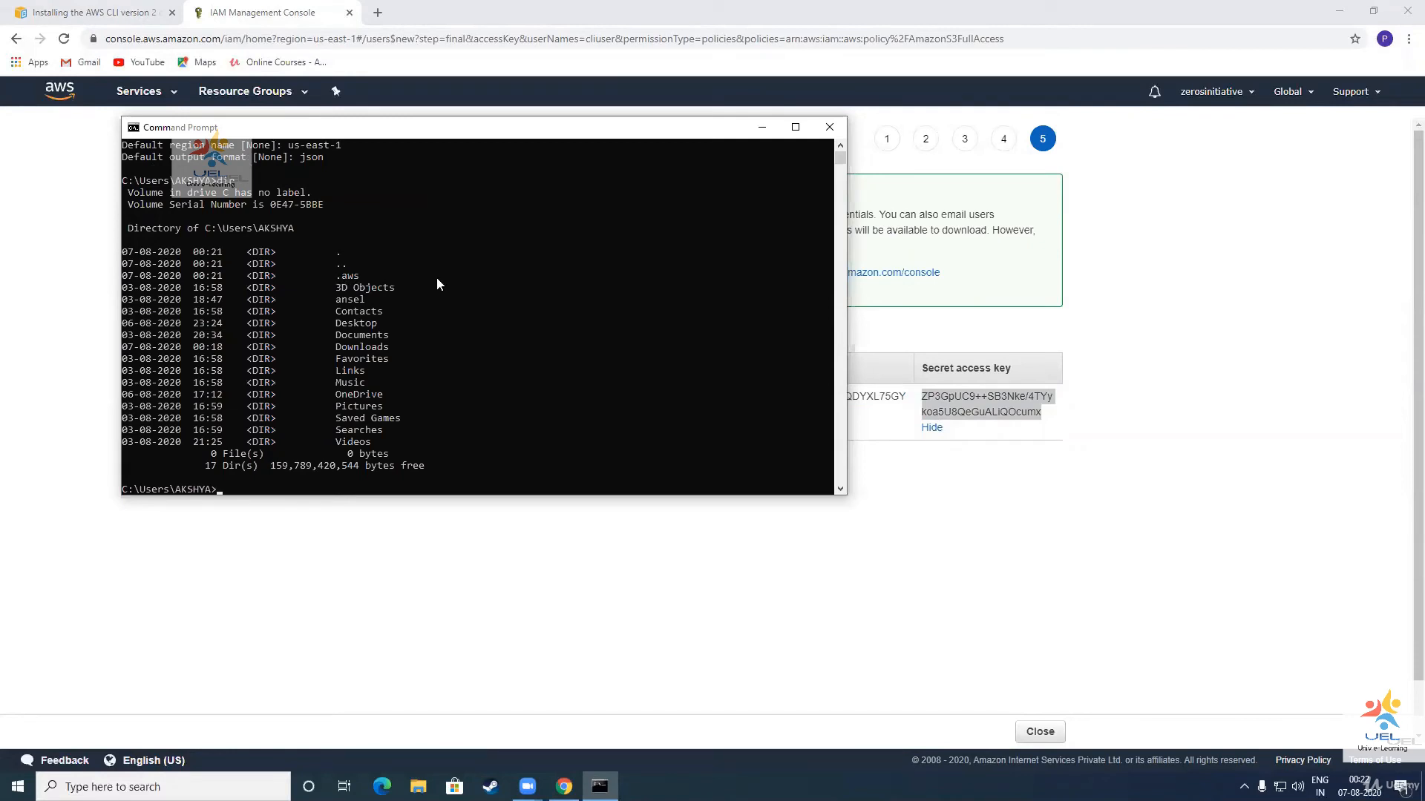
Change into the .aws directory and list its files with dir.
text(cd .aws)
key(Return)
text(ls)
key(BackSpace)
text(dir)
key(Return)
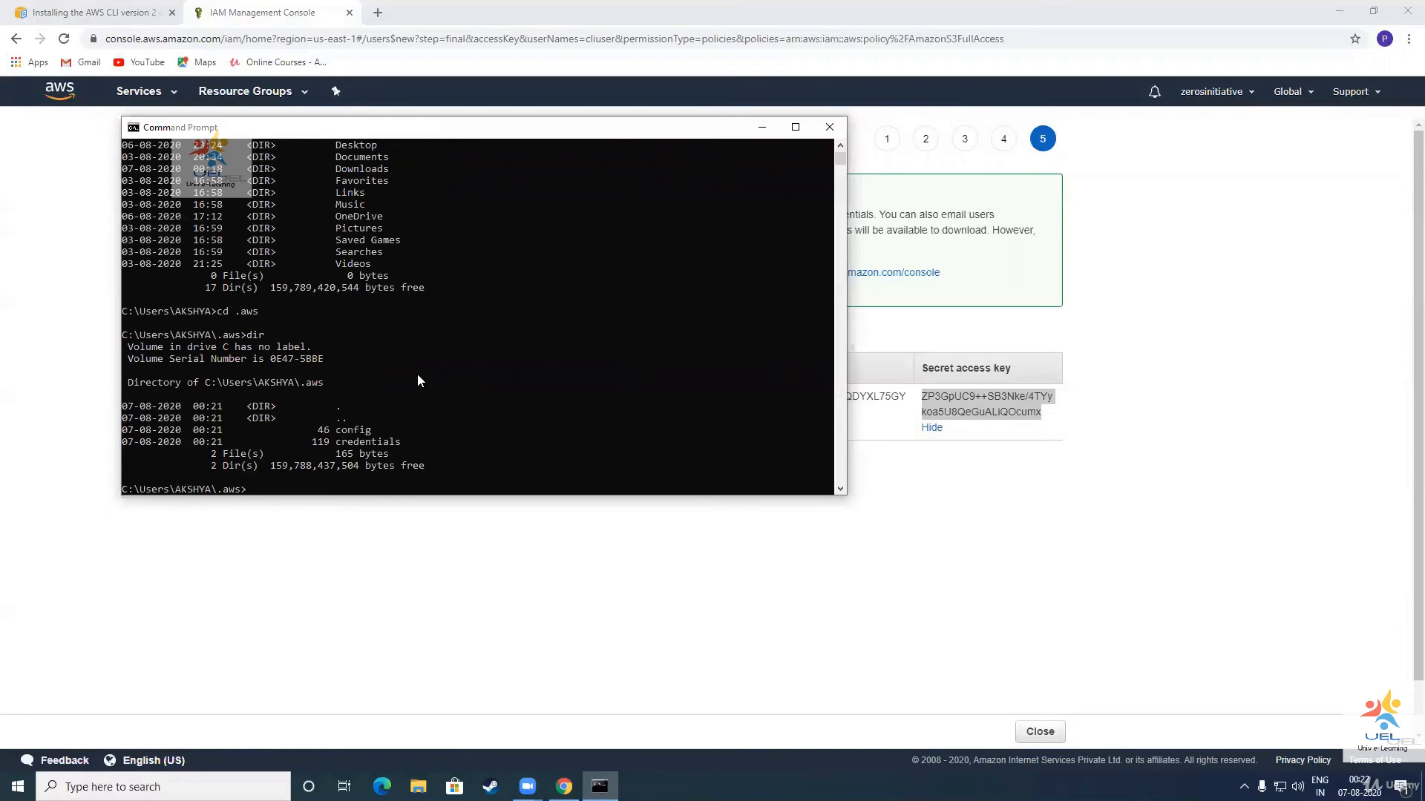
Clear the terminal and list the account's S3 buckets with aws s3 ls.
text(cls)
key(Return)
key(Return)
key(Return)
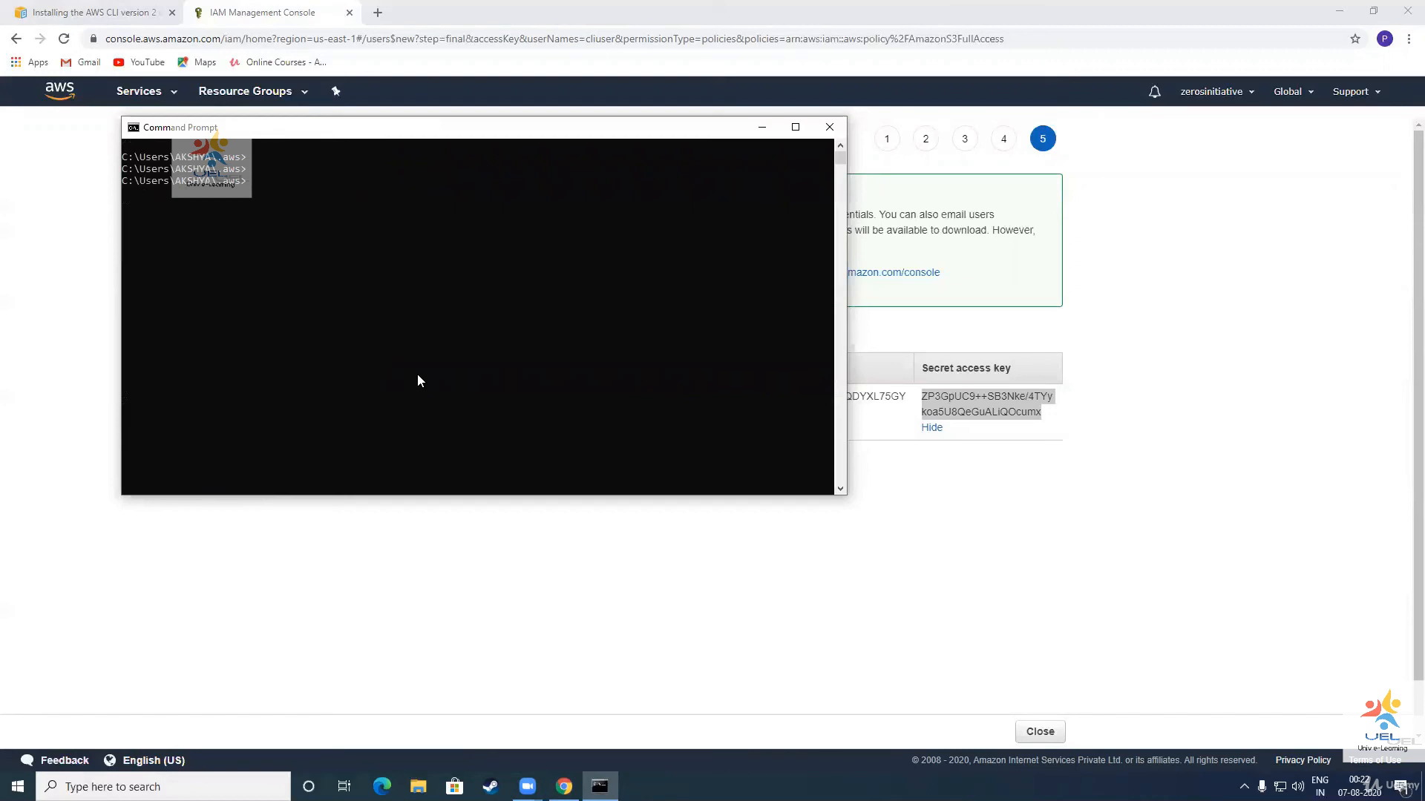
text(aws s3 l)
text(s)
key(Return)
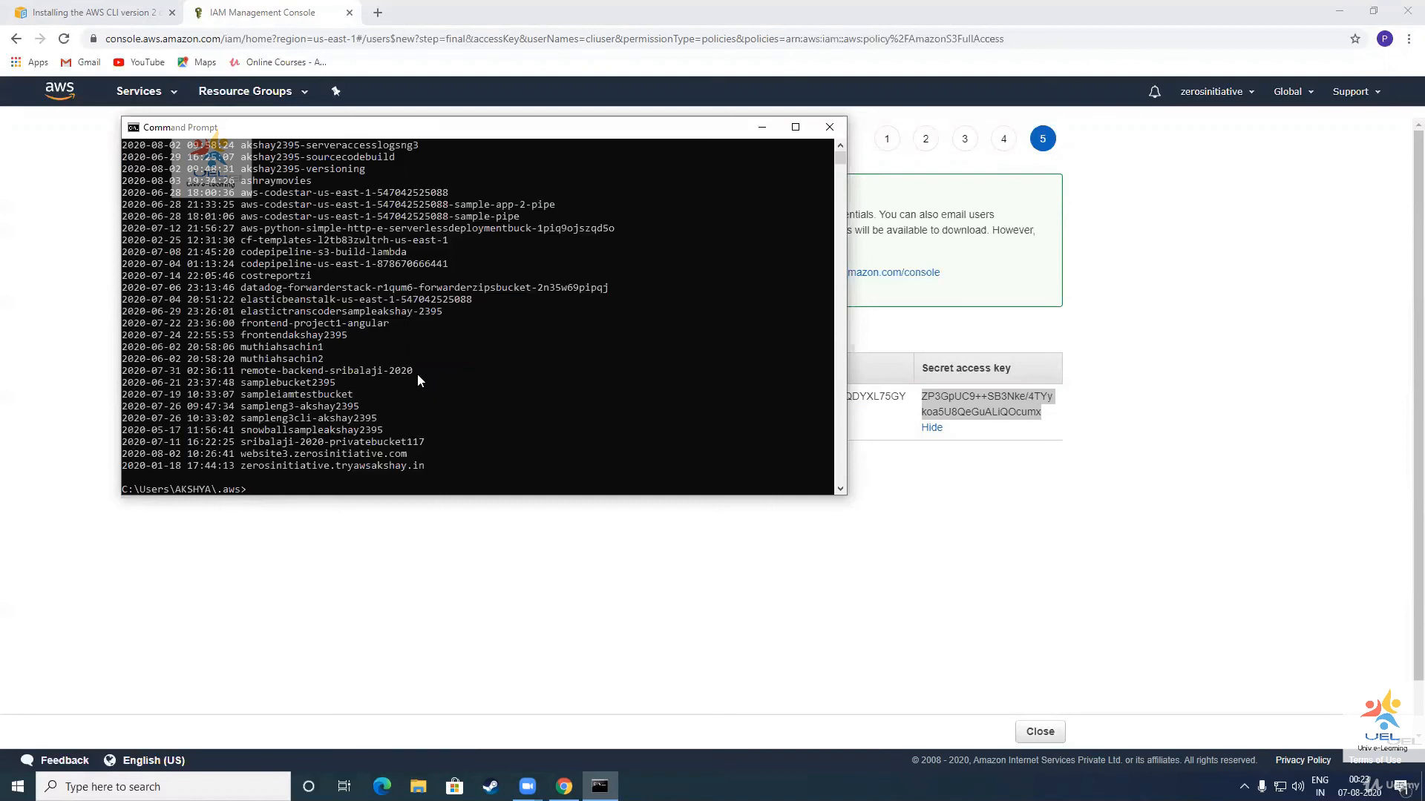
Return to the IAM console, close the user creation page, and make the access key inactive in cliuser's security credentials.
click(475, 598)
click(1038, 730)
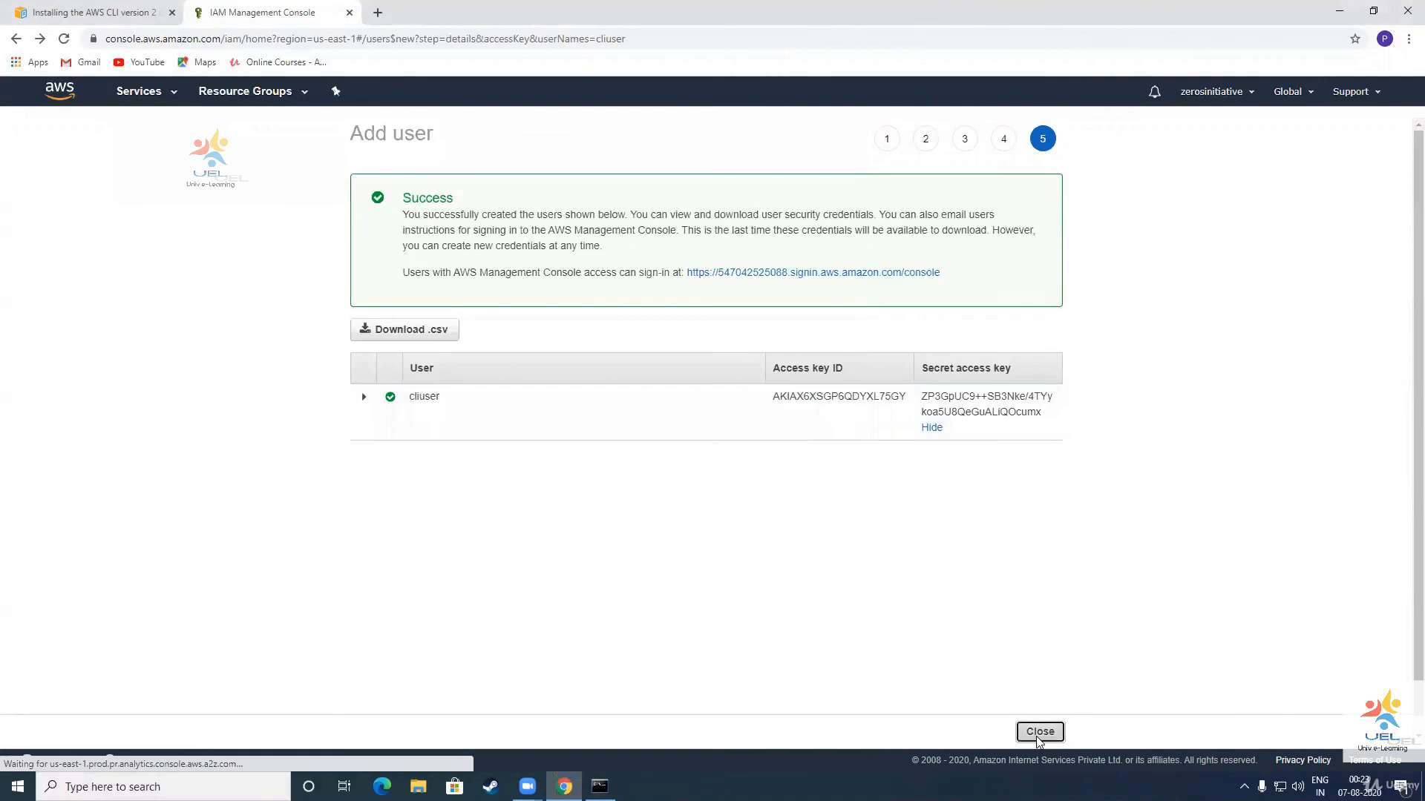
click(265, 341)
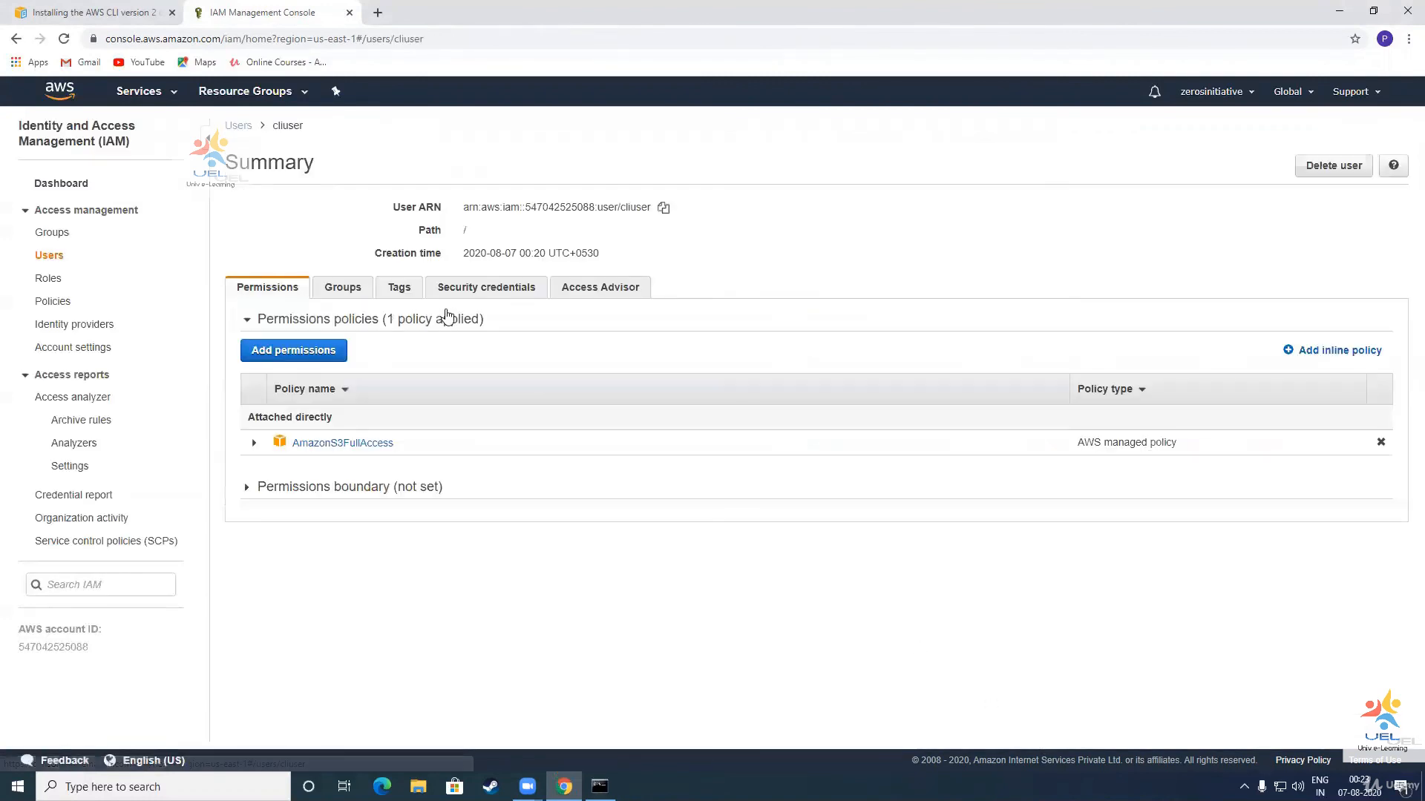
click(466, 290)
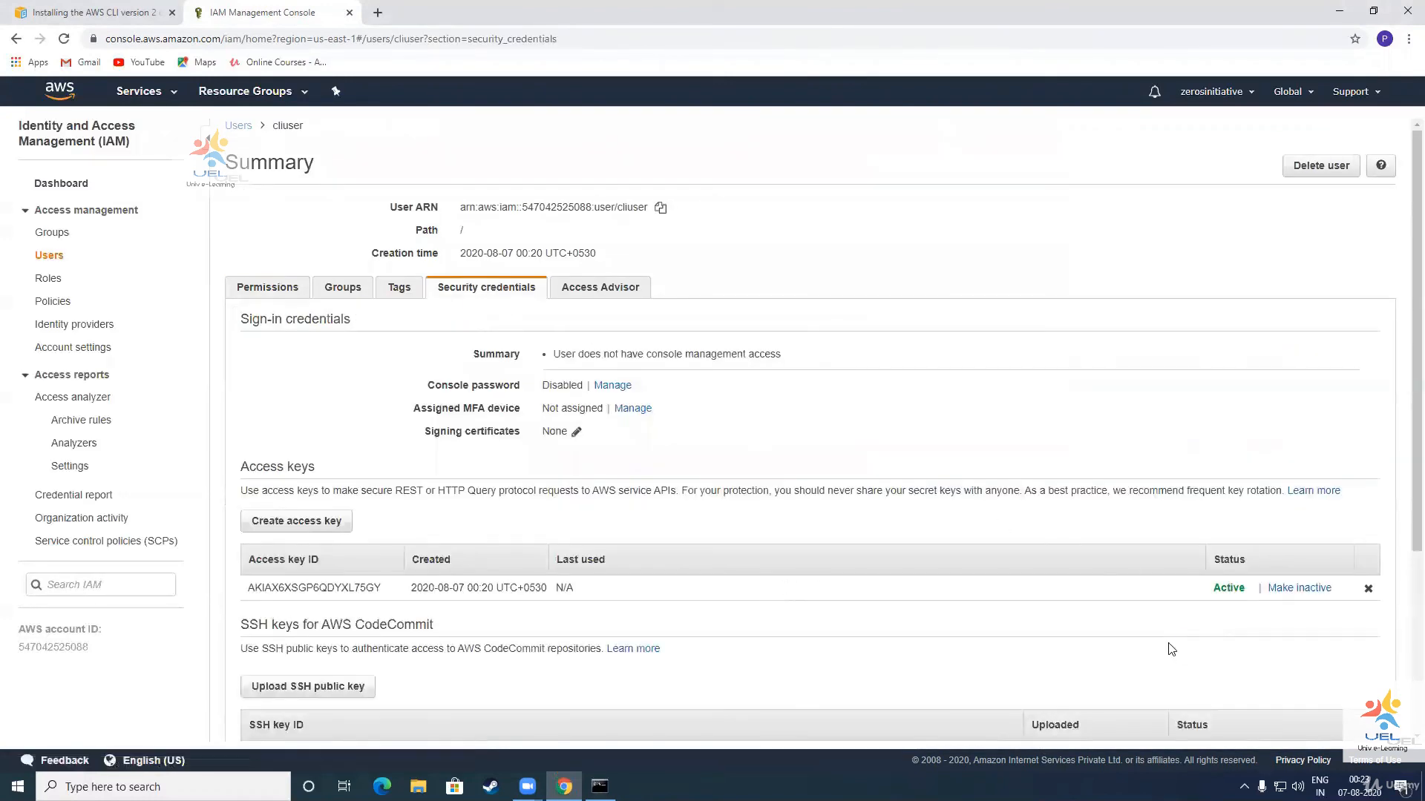
scroll(1272, 514, down, 2)
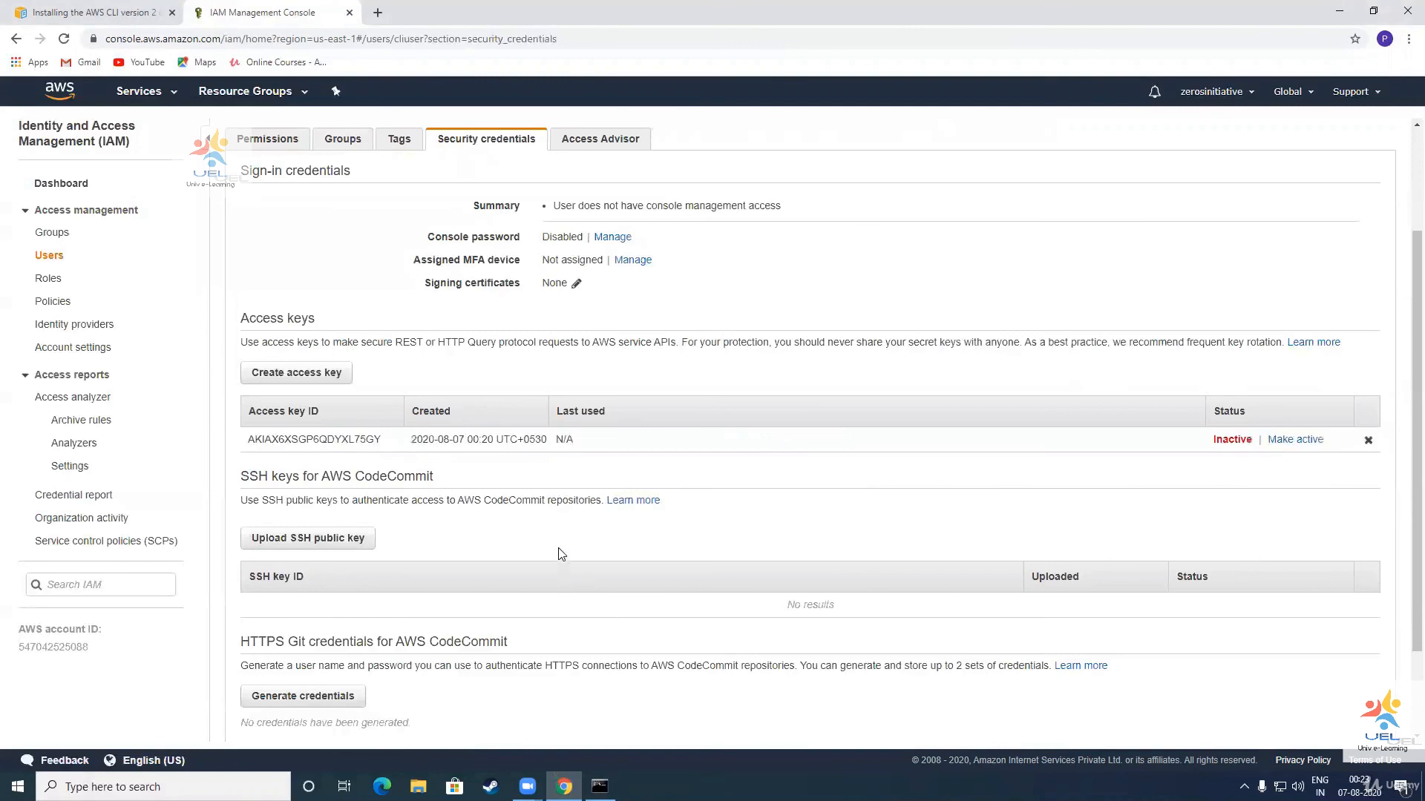
scroll(561, 544, up, 2)
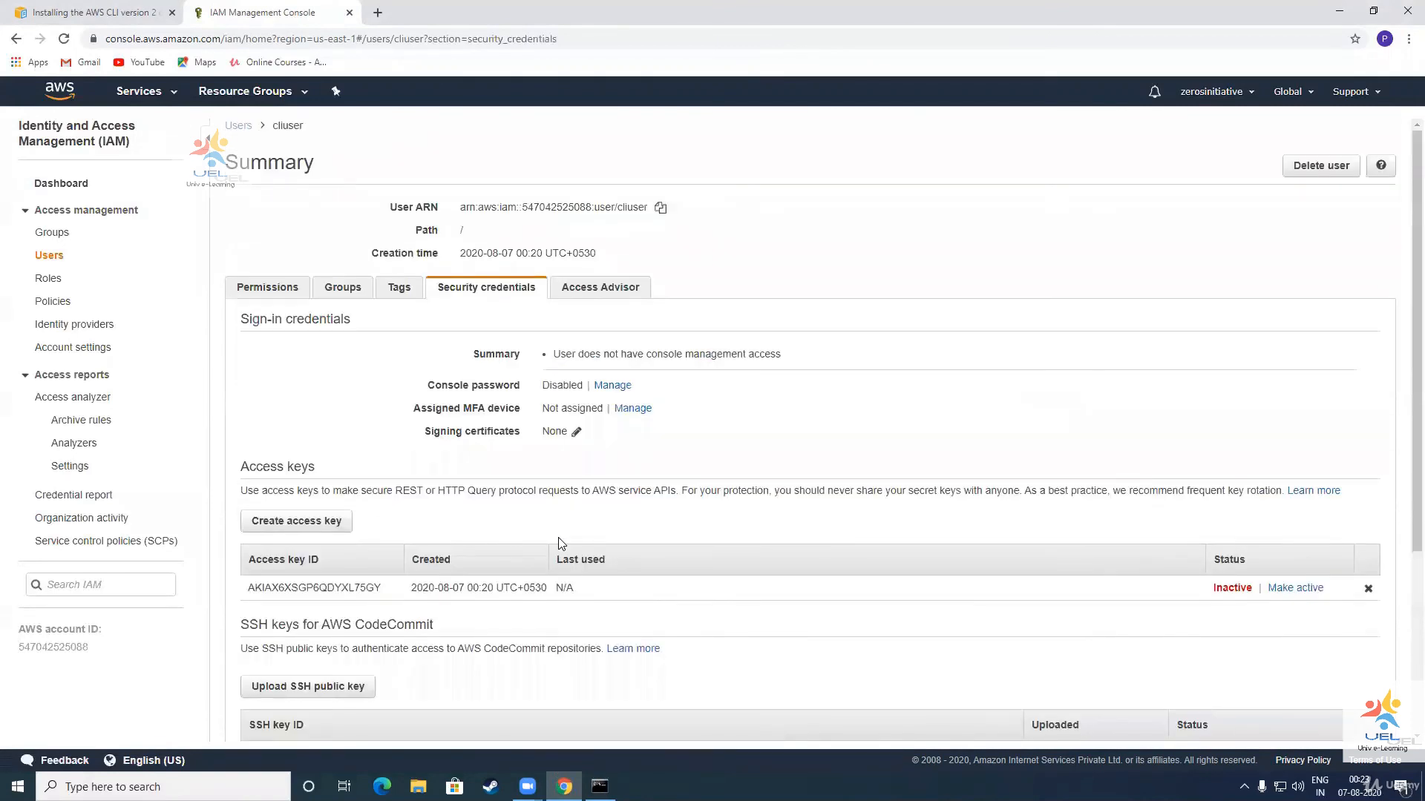